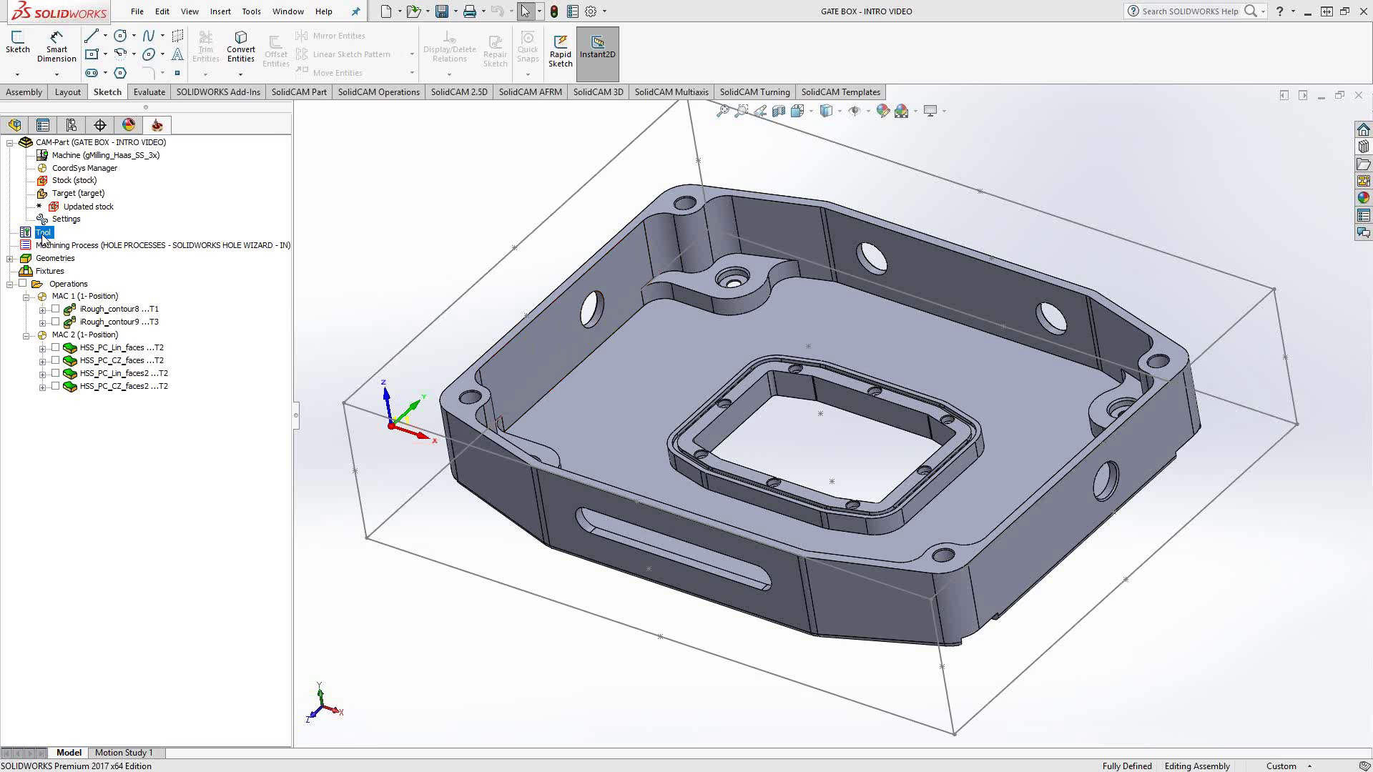
Step: Open the CAM-Part definition to review its machine and material database settings, and leave it without making changes
click(63, 142)
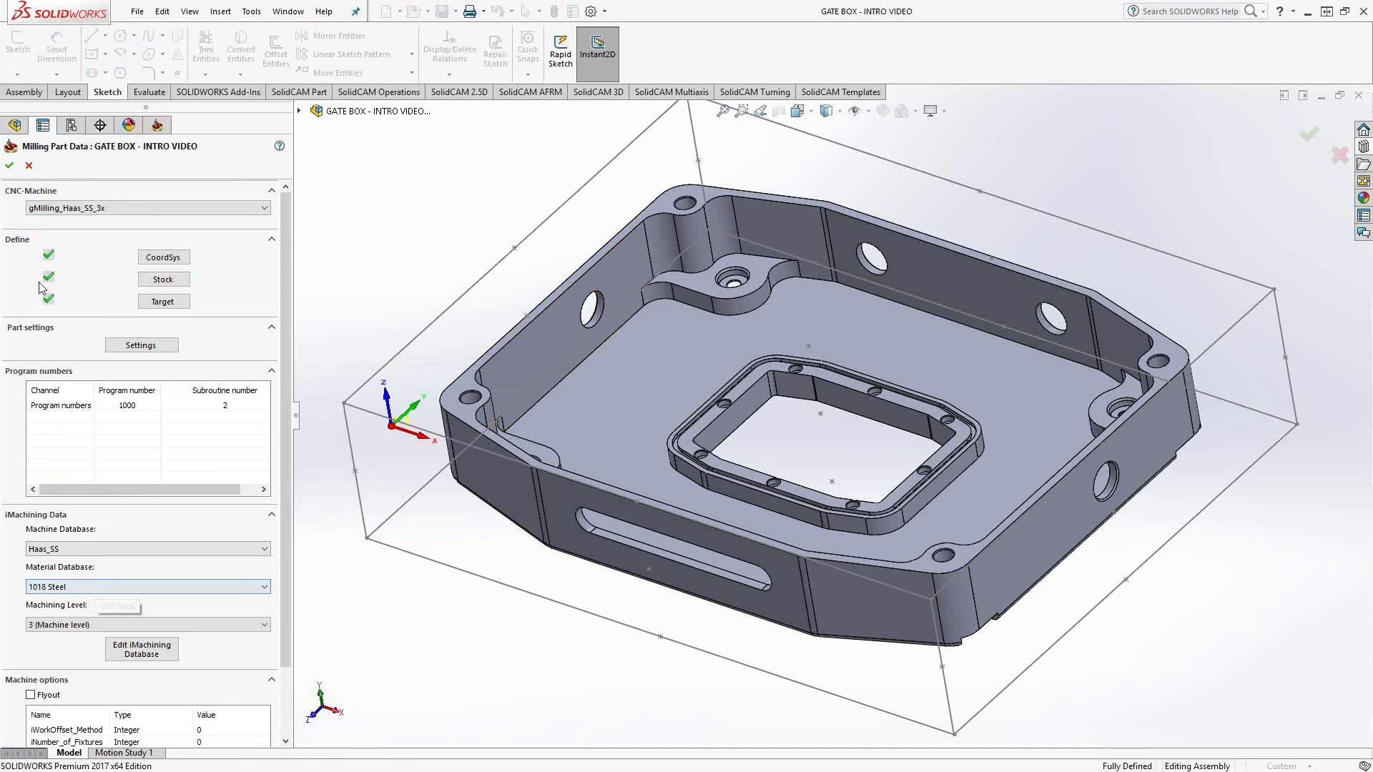
click(29, 166)
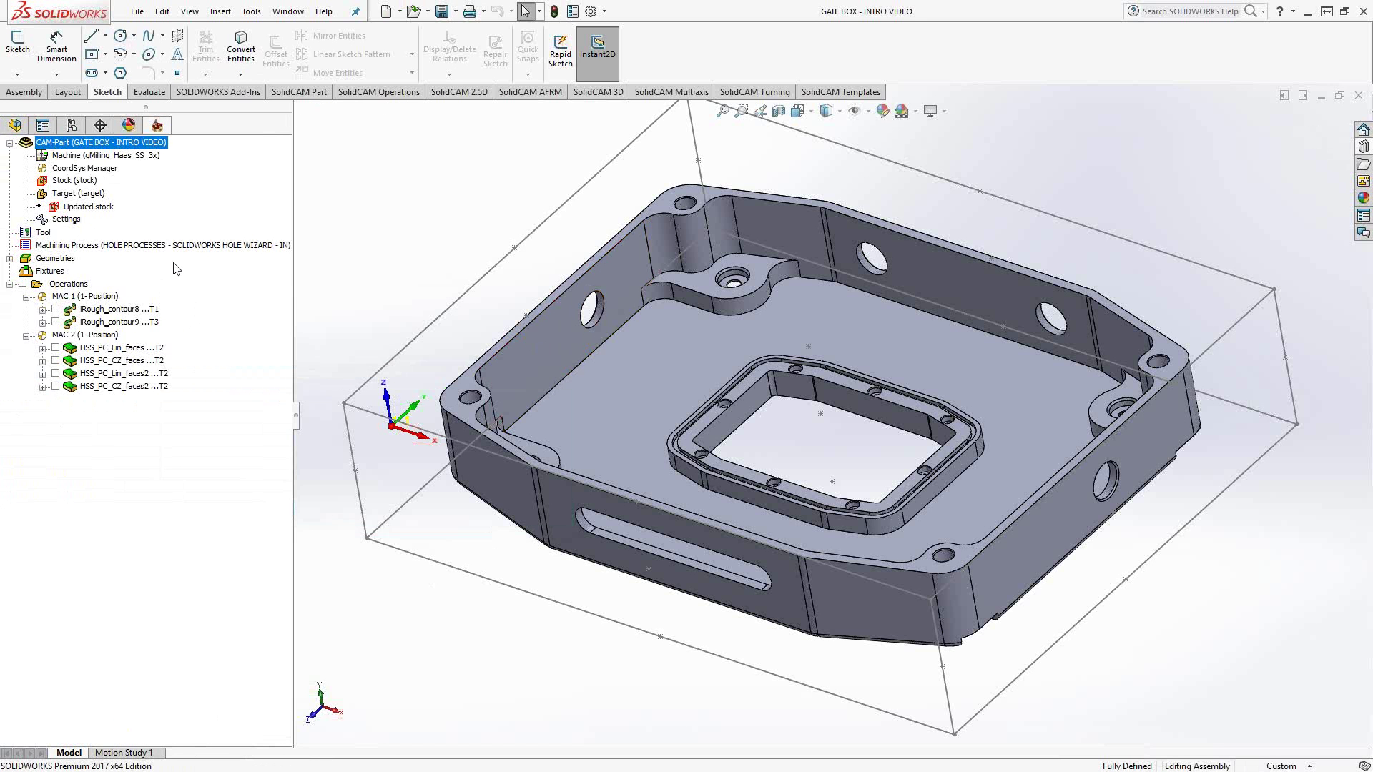
Step: Add a cutting condition named Material X with work material X to tool 1 in the part tool table
click(44, 233)
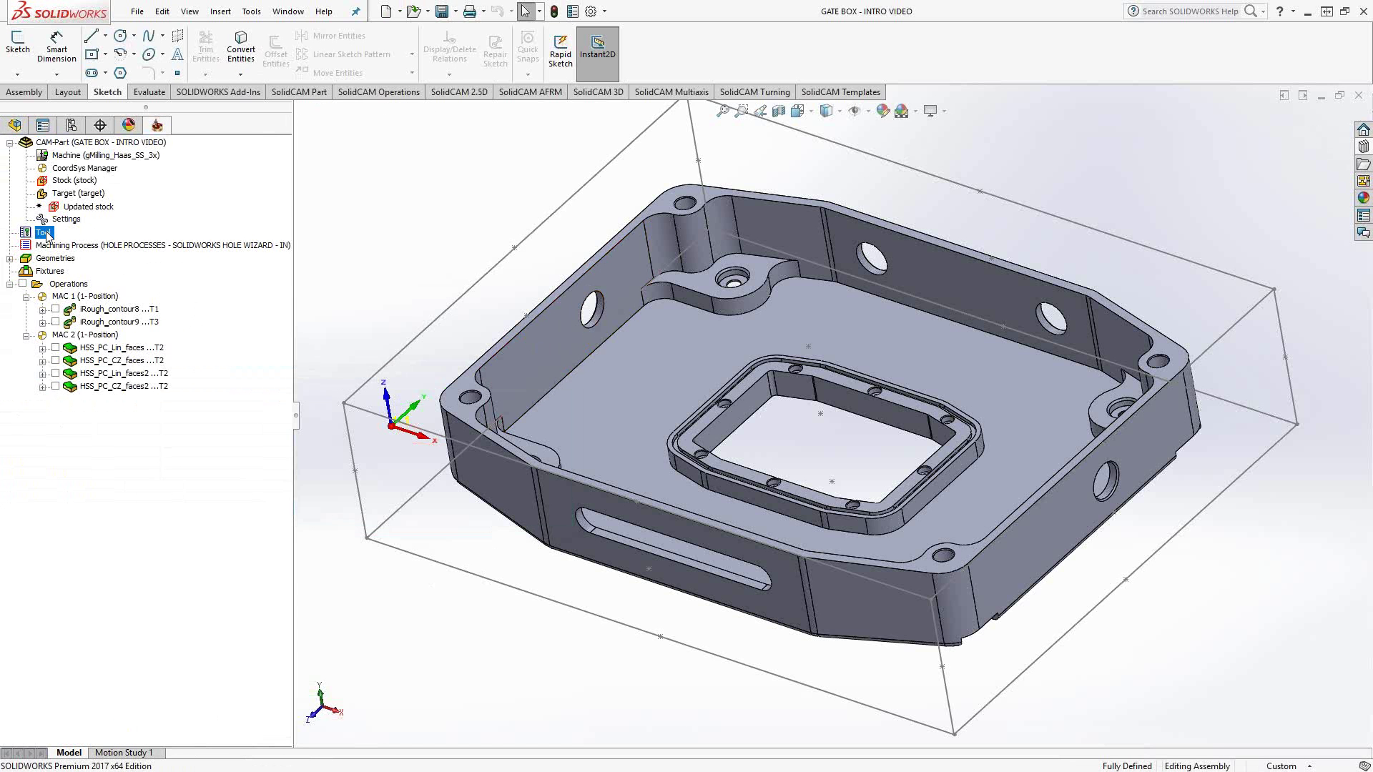
double_click(44, 233)
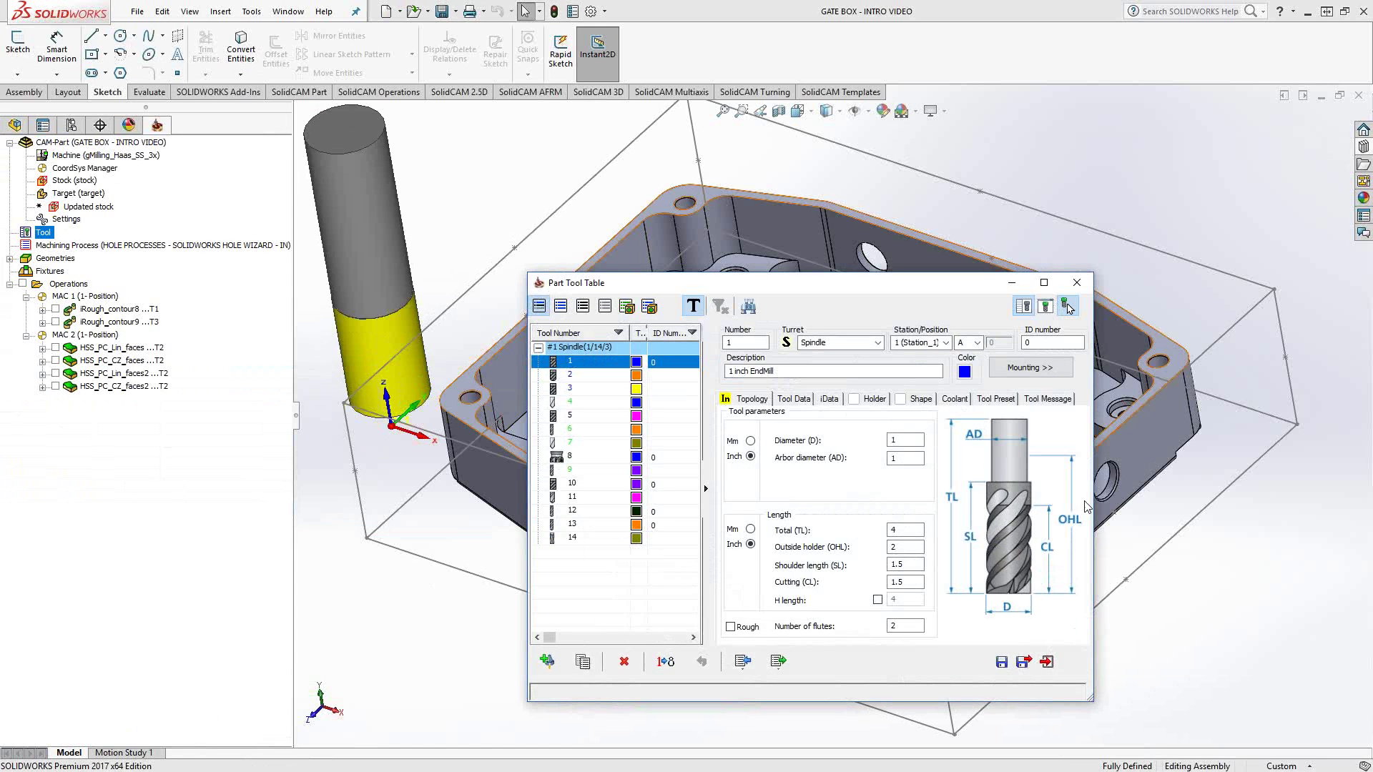
click(795, 399)
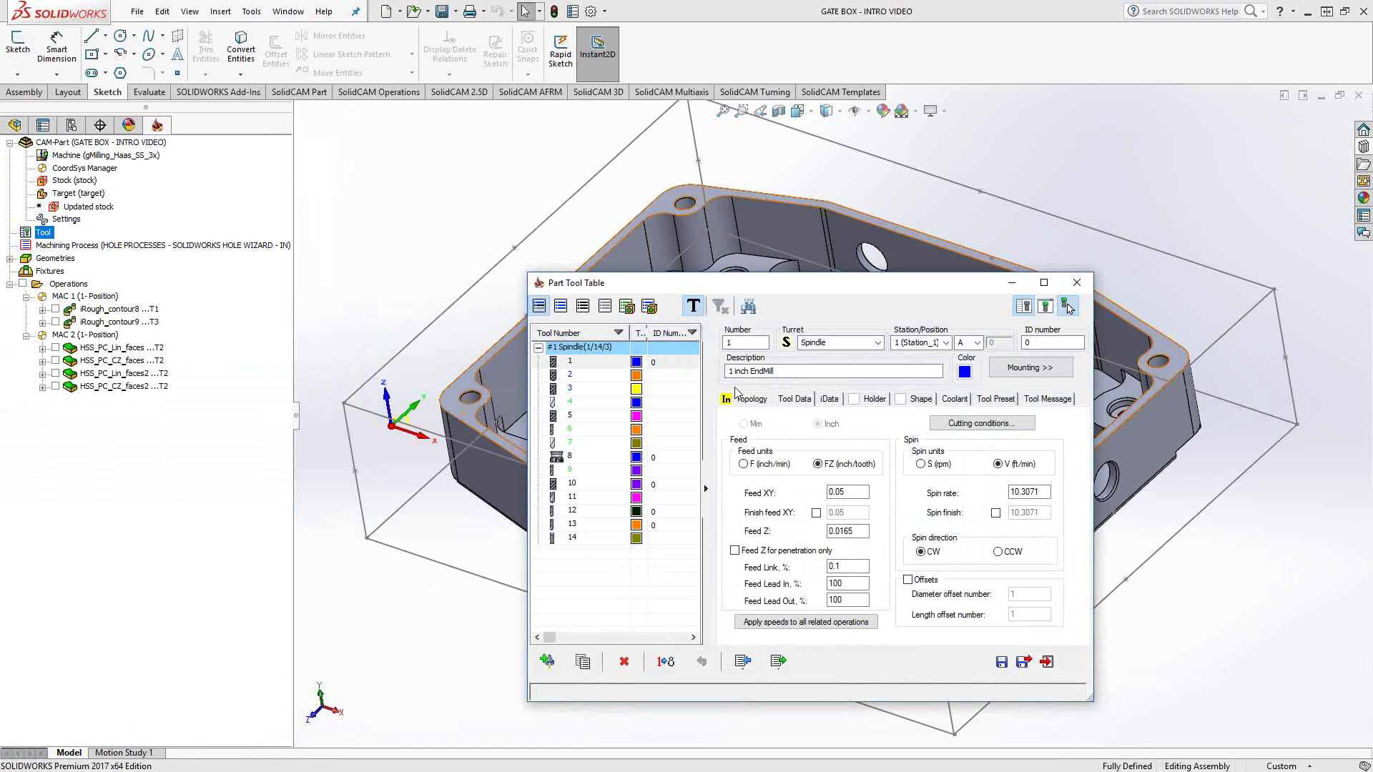
click(997, 425)
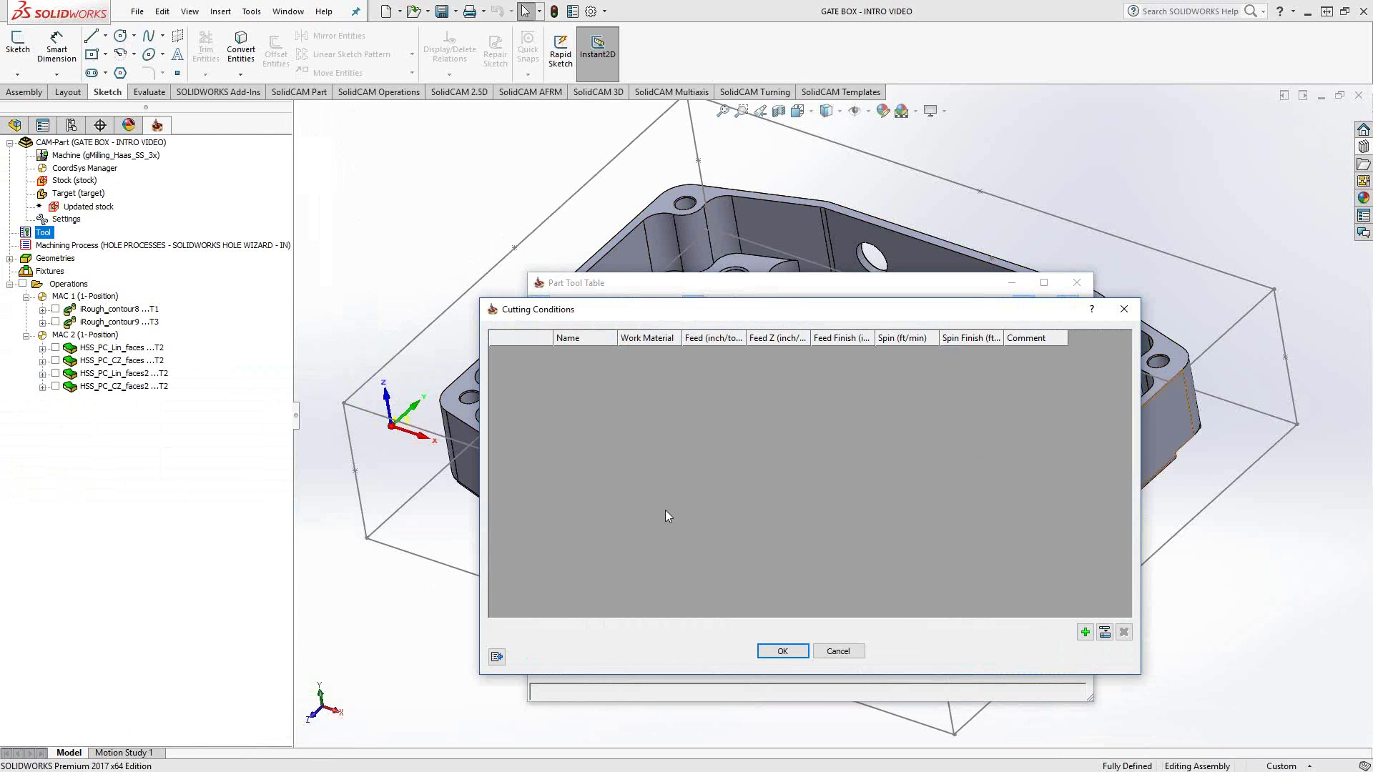
click(1084, 633)
click(497, 353)
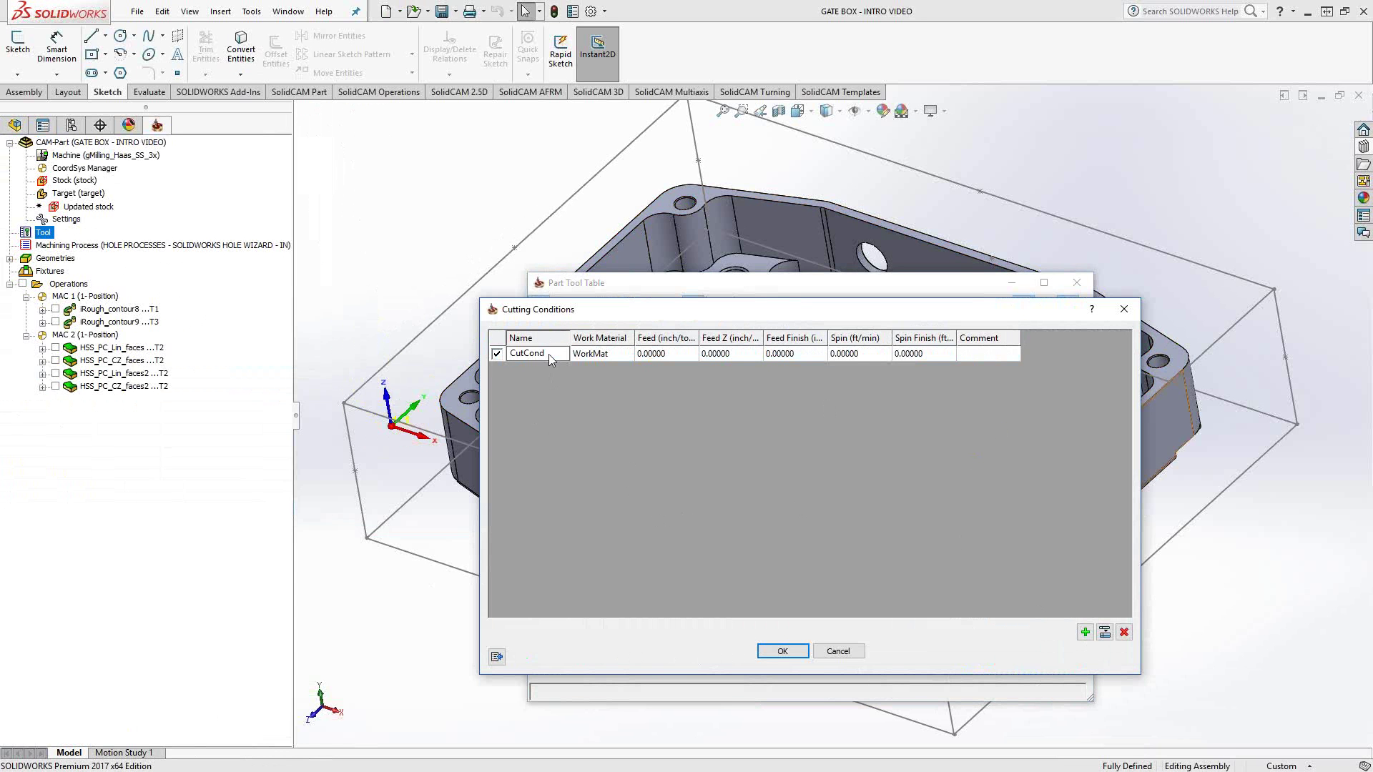
text(Material X)
click(621, 353)
click(676, 351)
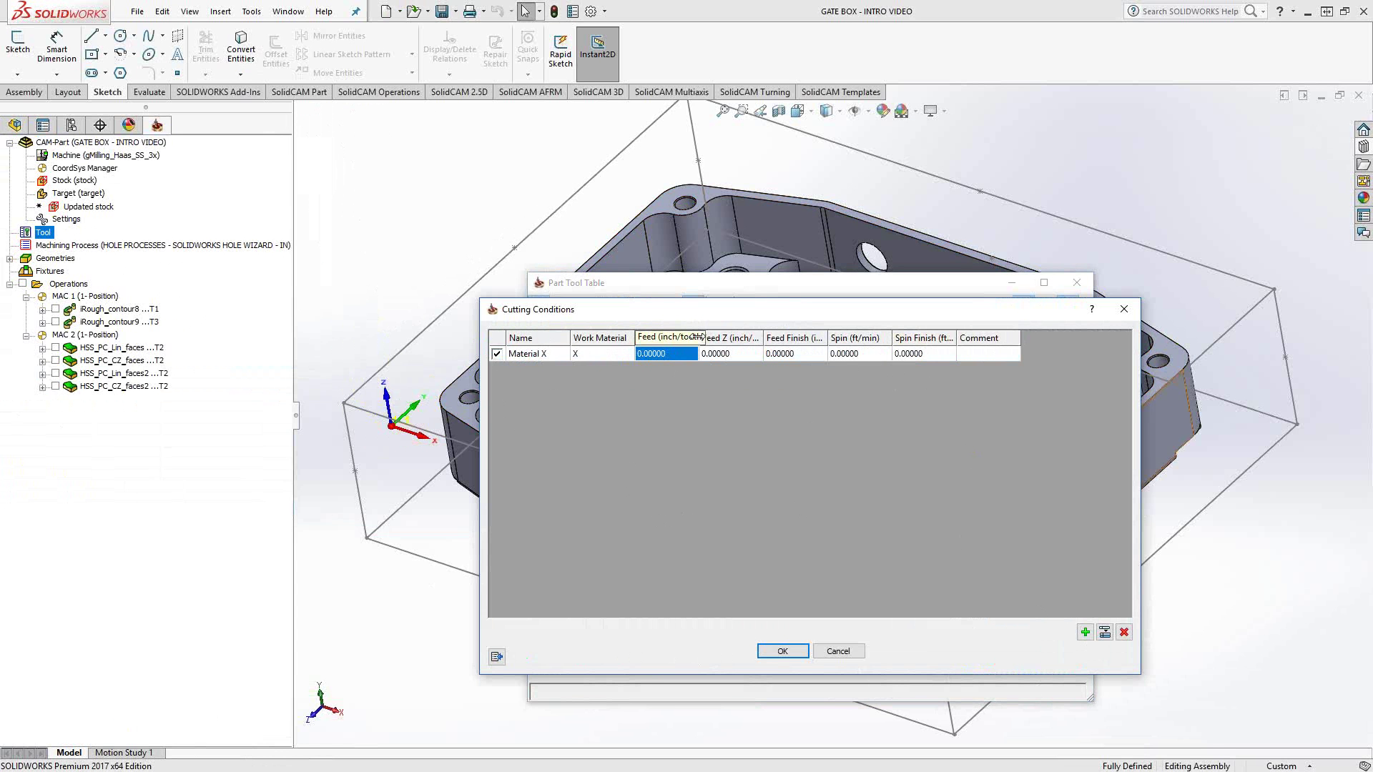
Step: Set the Material X condition's Feed and Feed Z to 0.12345 inch/tooth and apply it to tool 1
drag(699, 344, 823, 341)
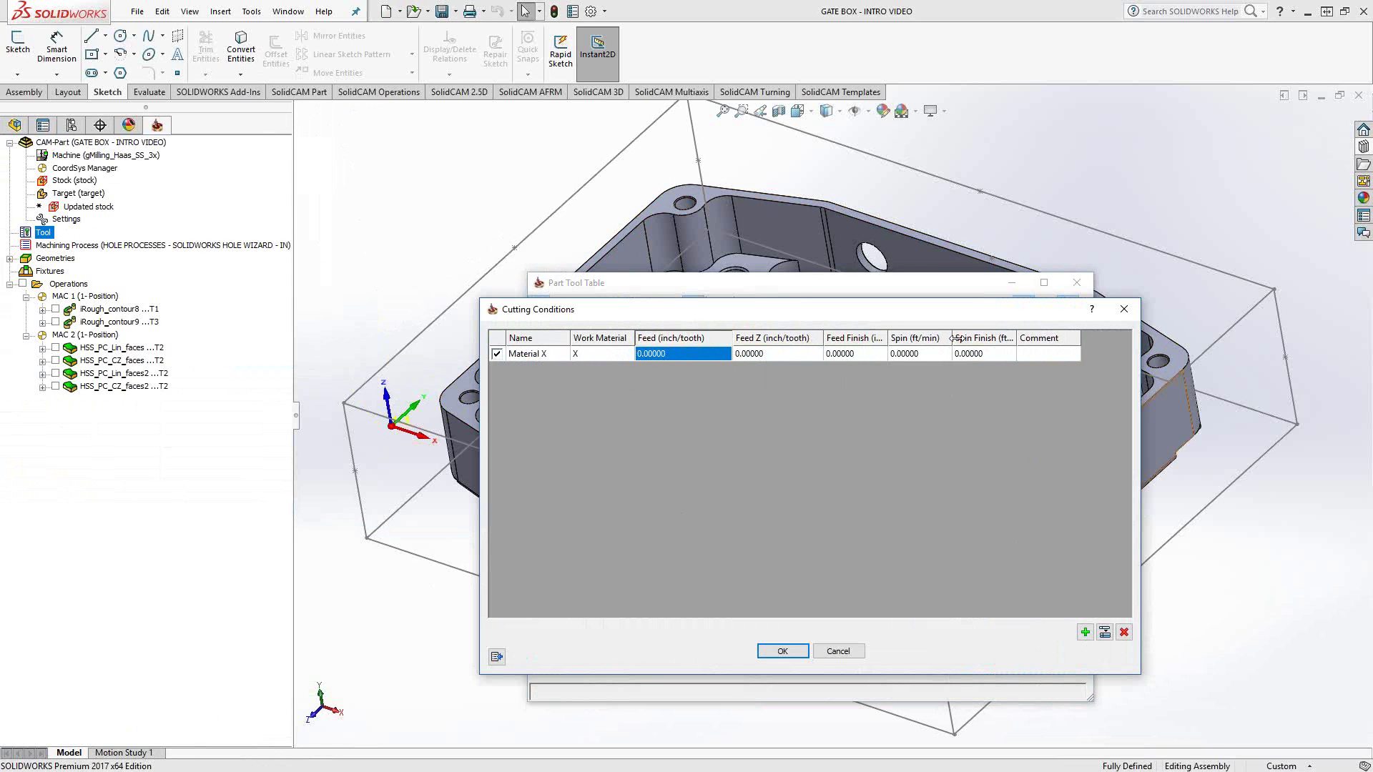
drag(952, 342, 965, 341)
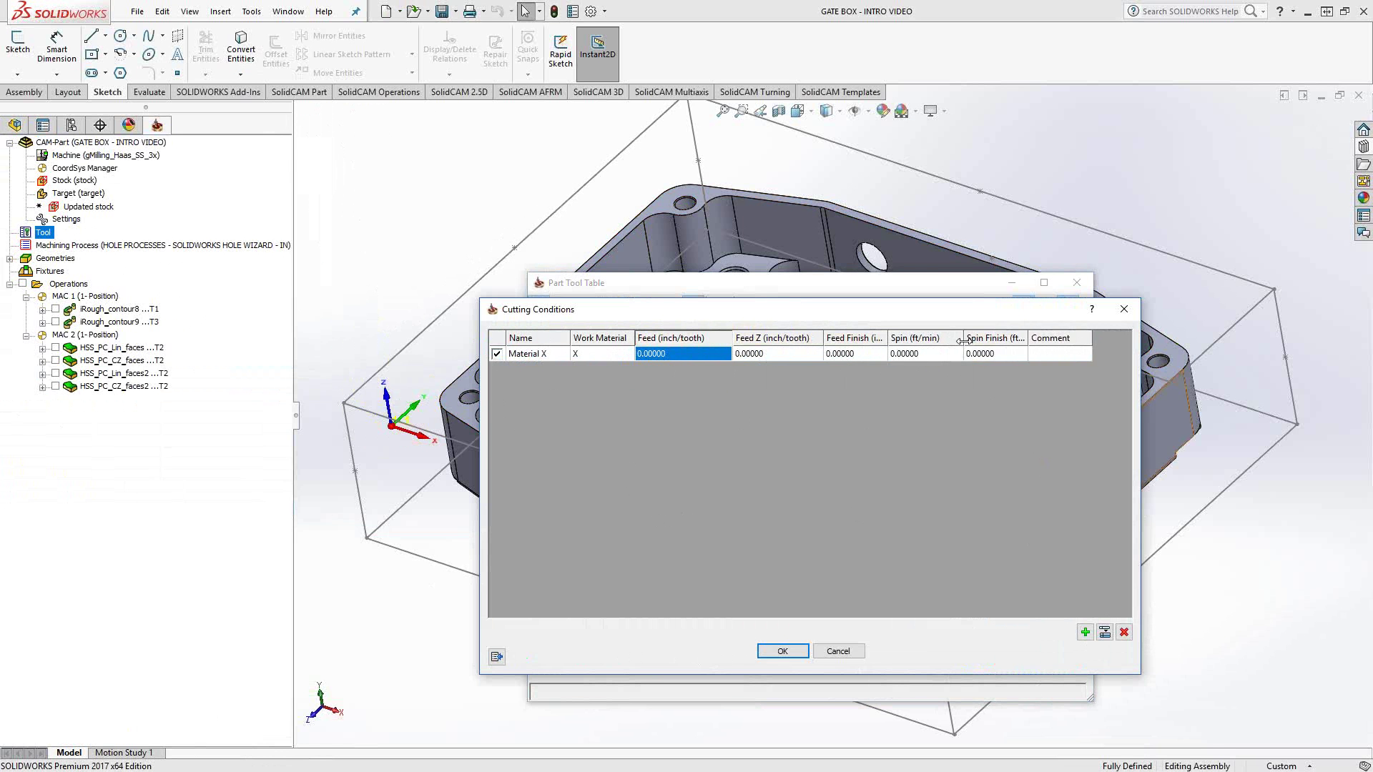
click(675, 358)
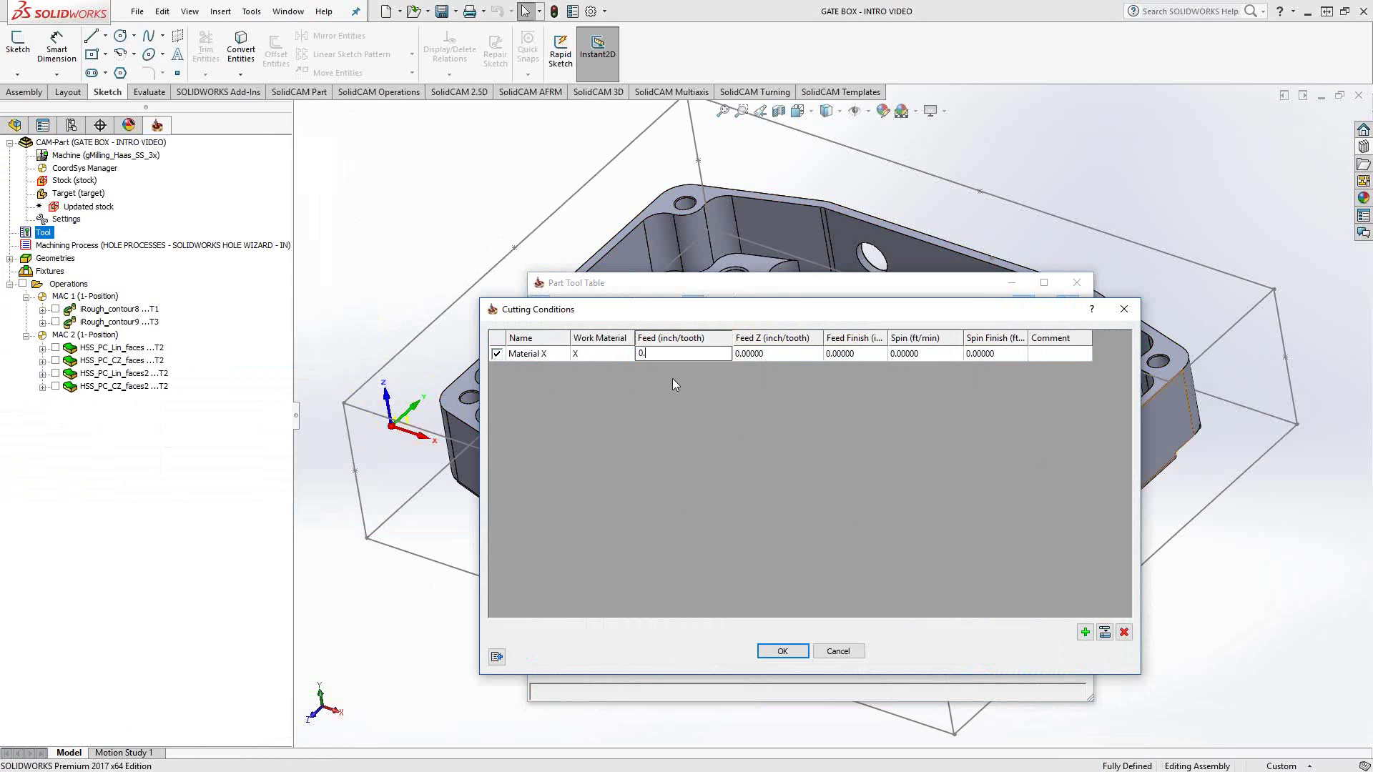
text(12345)
click(787, 355)
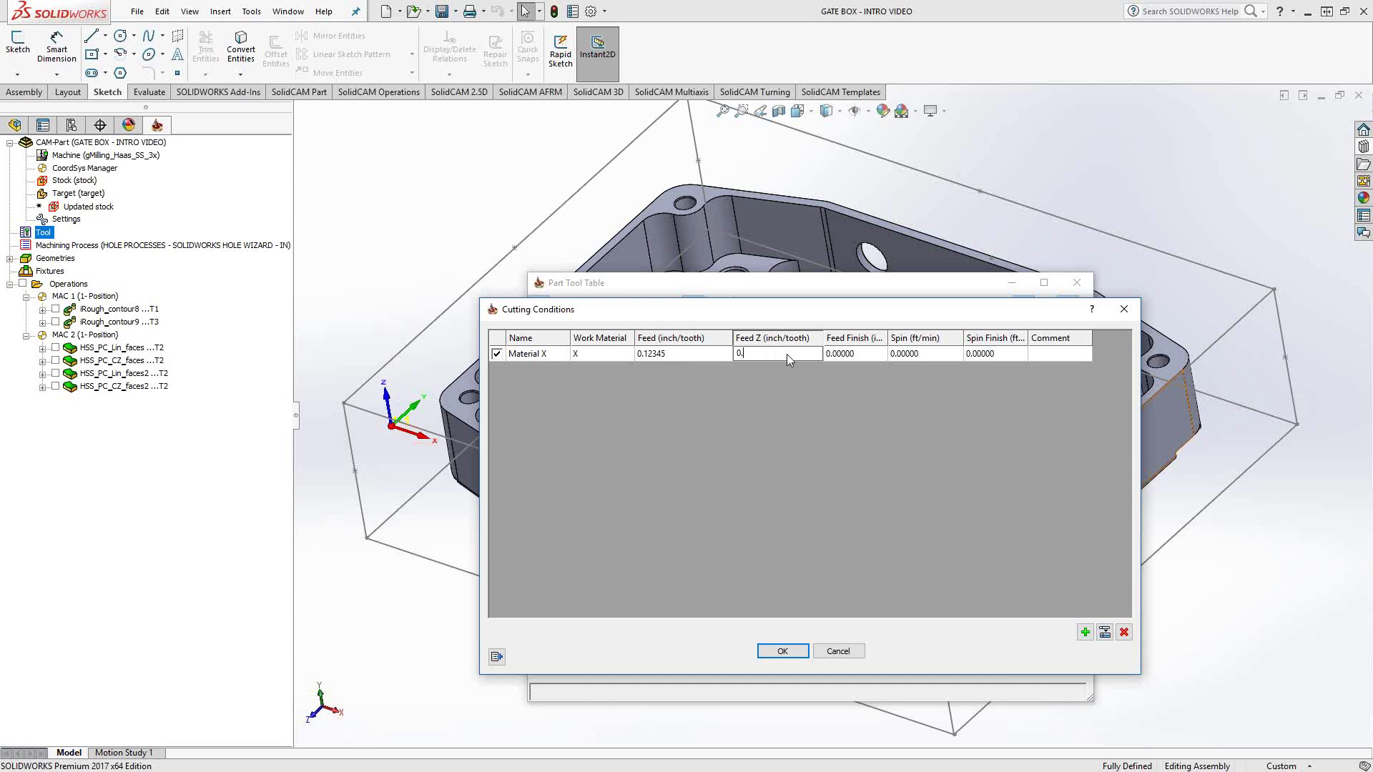
text(12345)
key(Return)
click(782, 651)
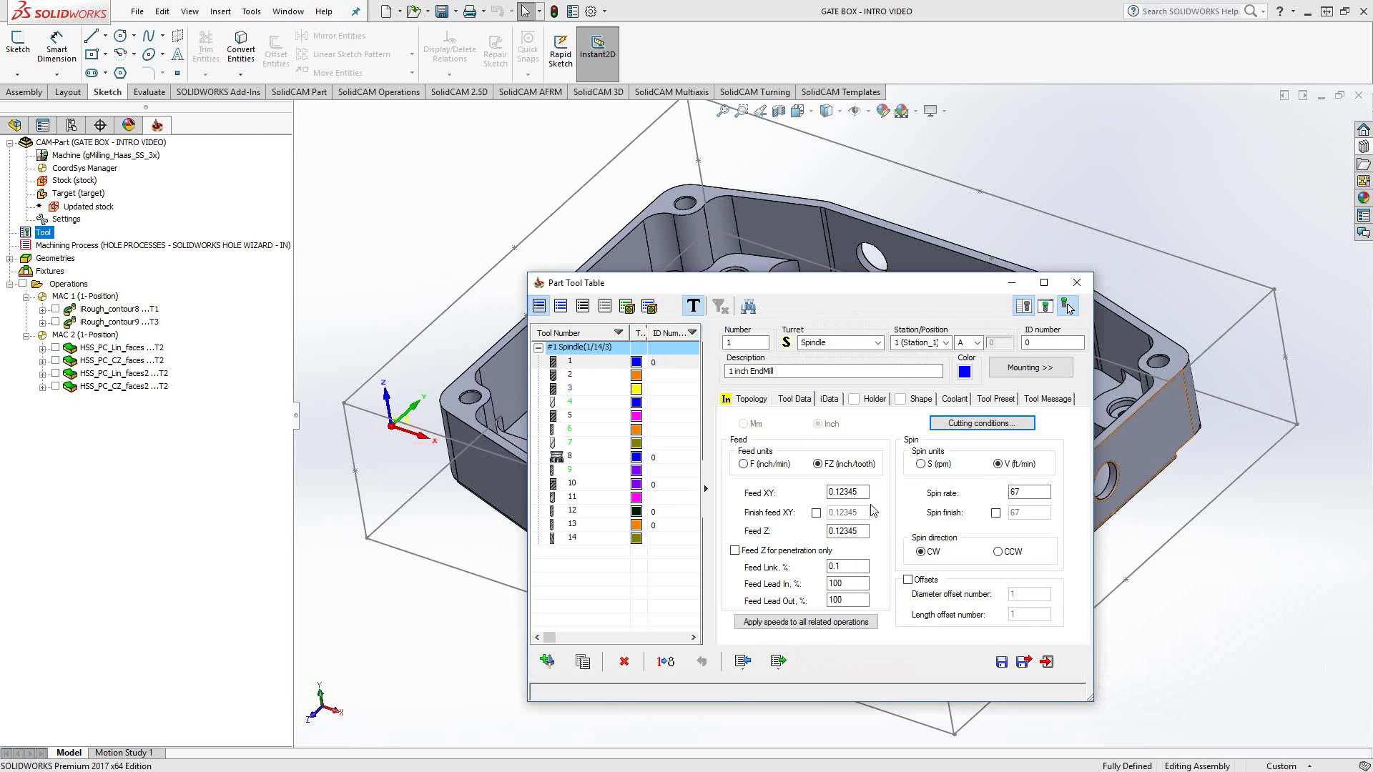
click(967, 423)
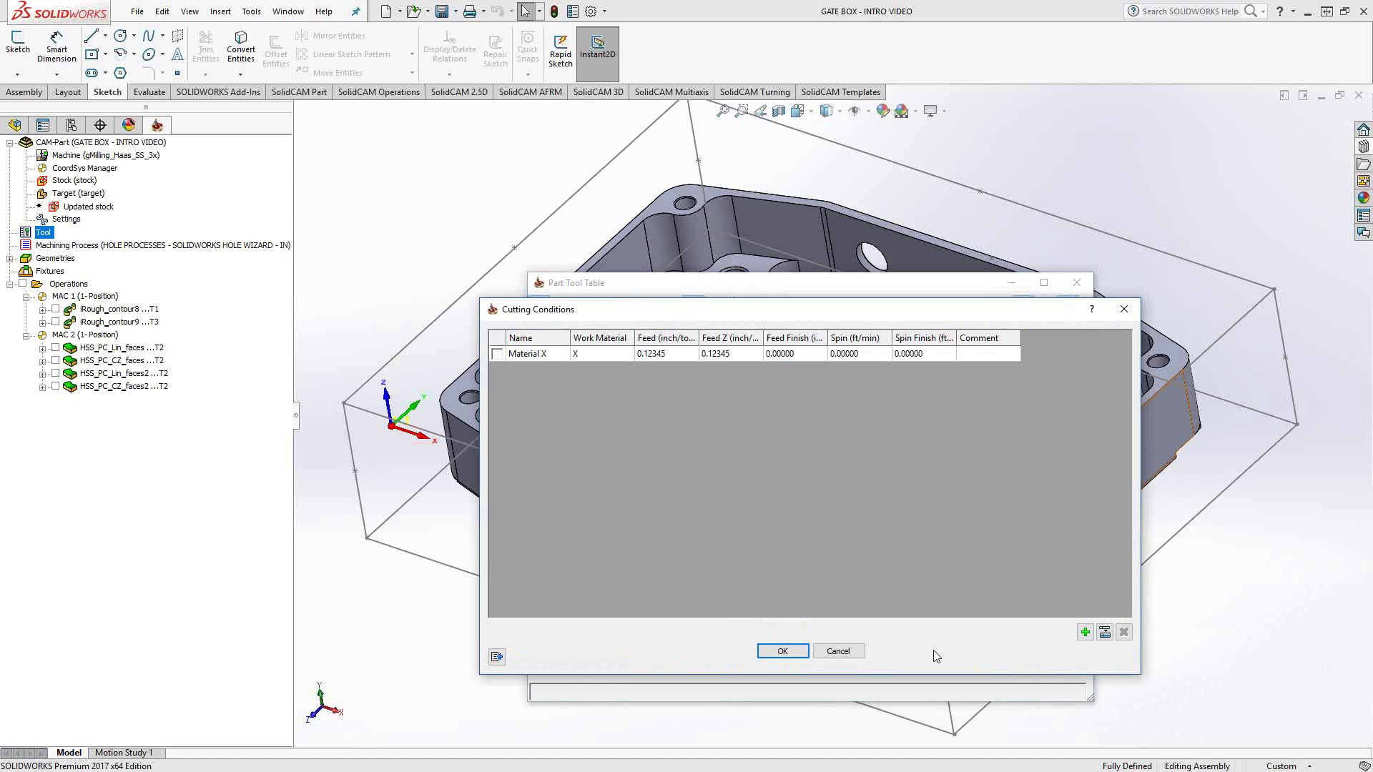
click(838, 651)
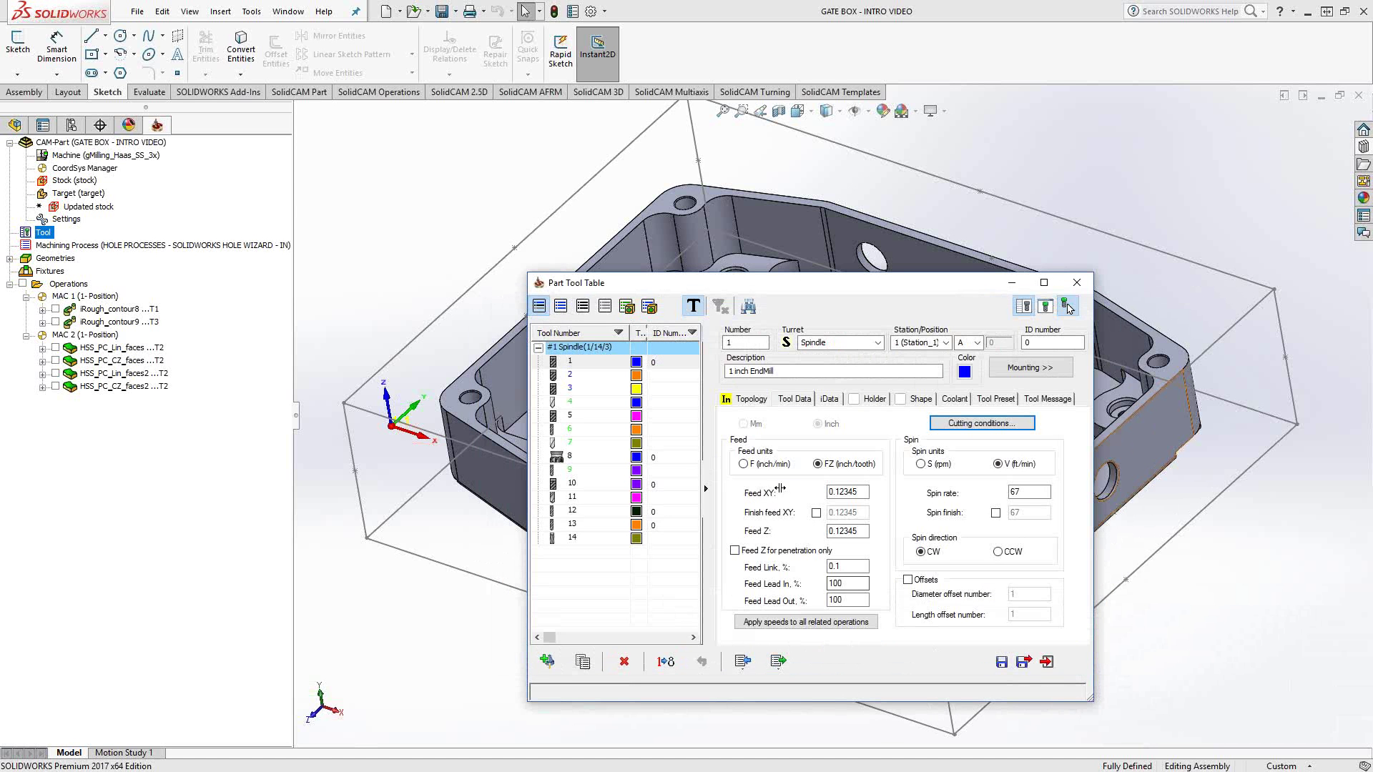
Step: Switch the feed units of tool 3, the 0.5" roughing end mill, to FZ (inch/tooth)
click(586, 389)
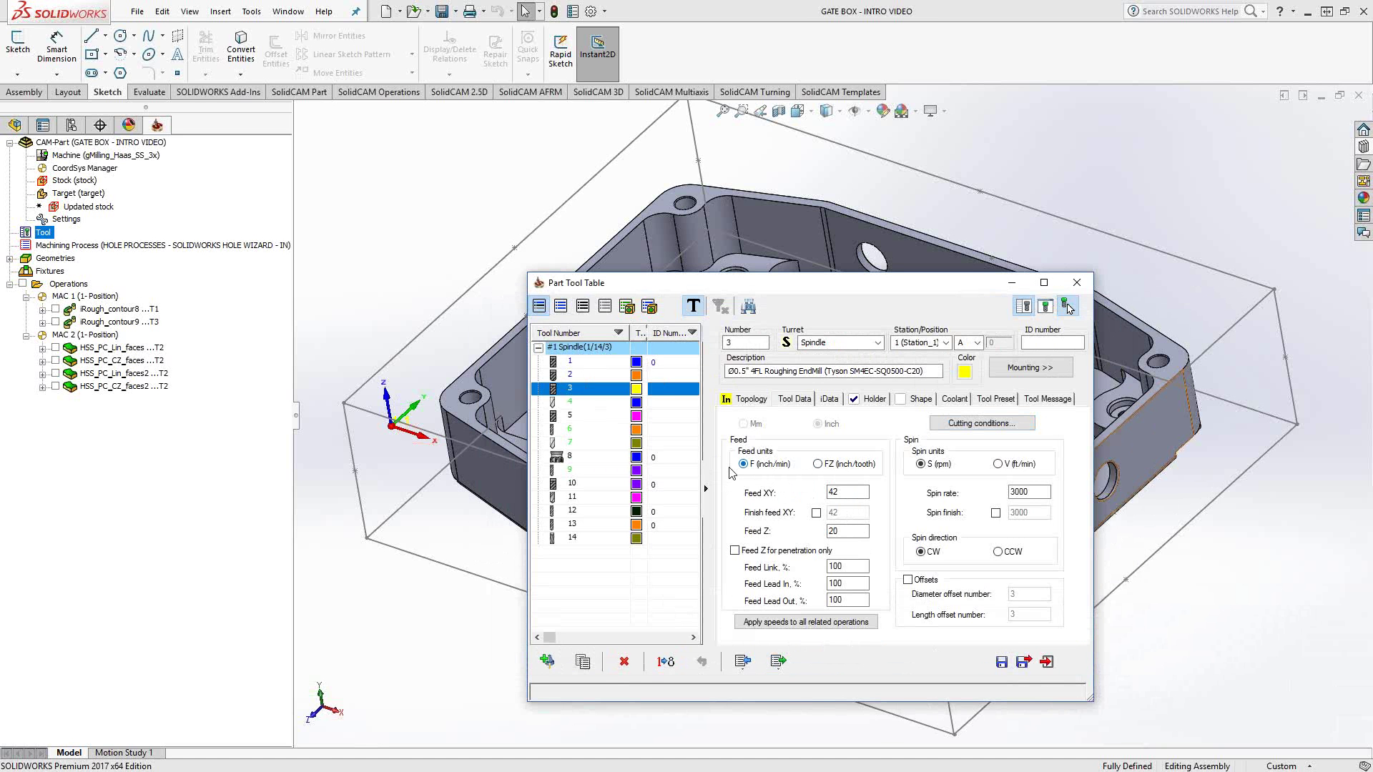
click(840, 495)
click(818, 465)
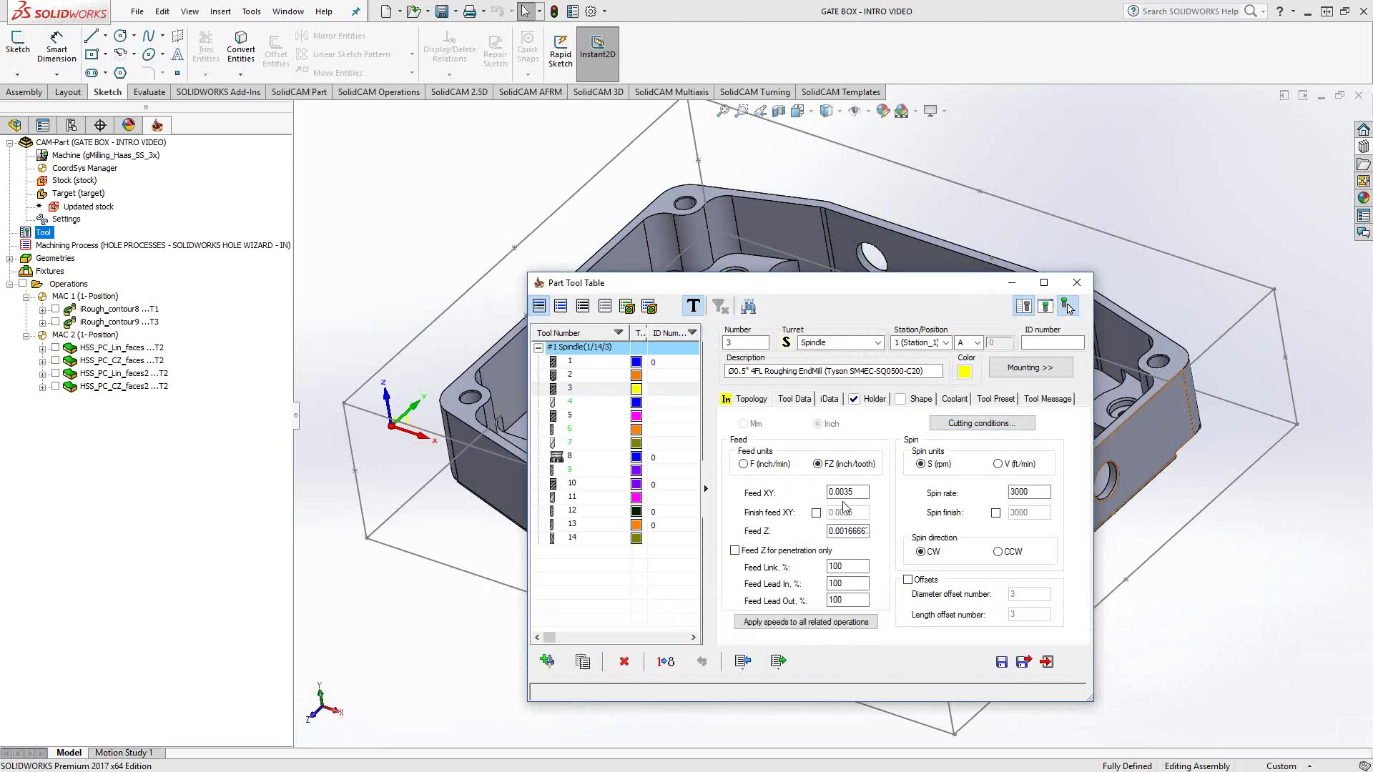
Step: Import the HSS 3/4" Drill condition for Mild Steel from the global cutting conditions library and apply it to tool 3
click(964, 424)
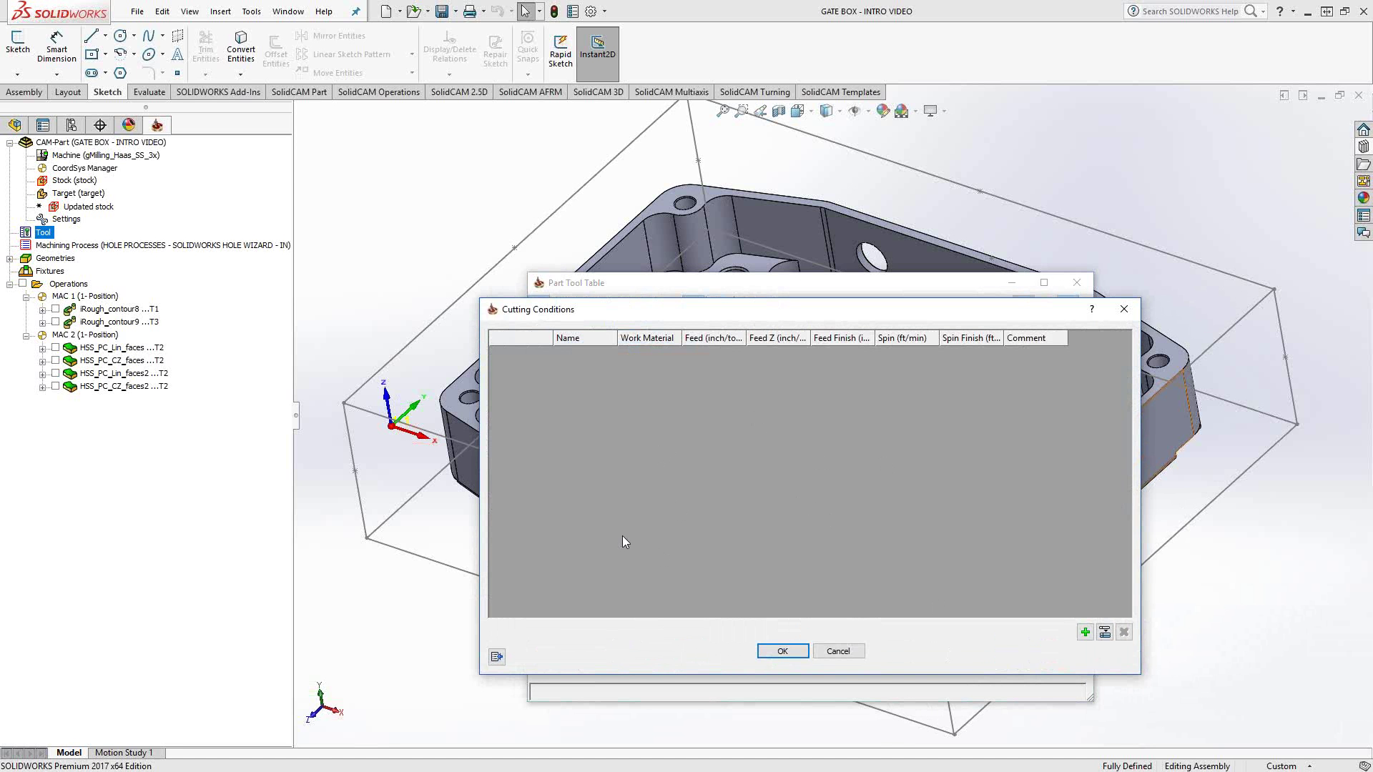
click(497, 657)
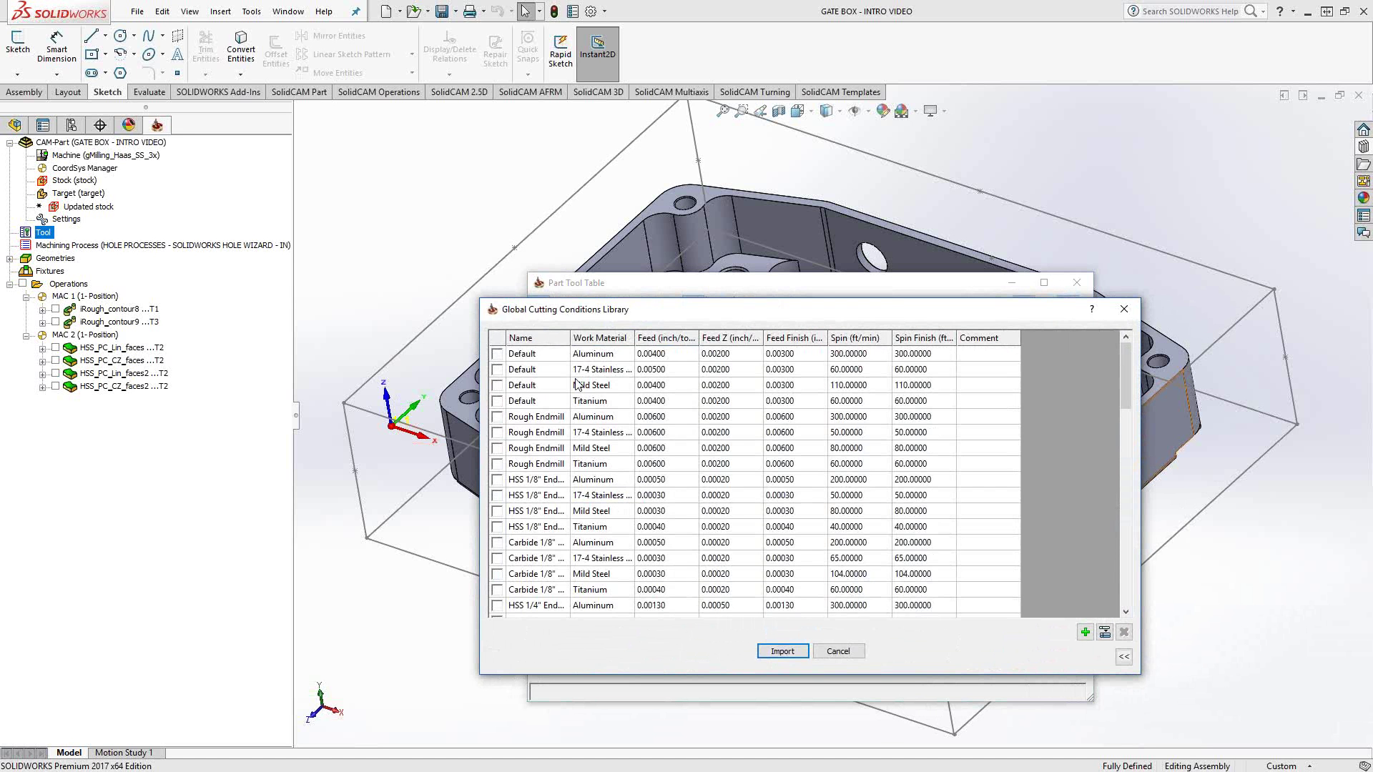
drag(571, 337, 587, 338)
scroll(565, 472, down, 1)
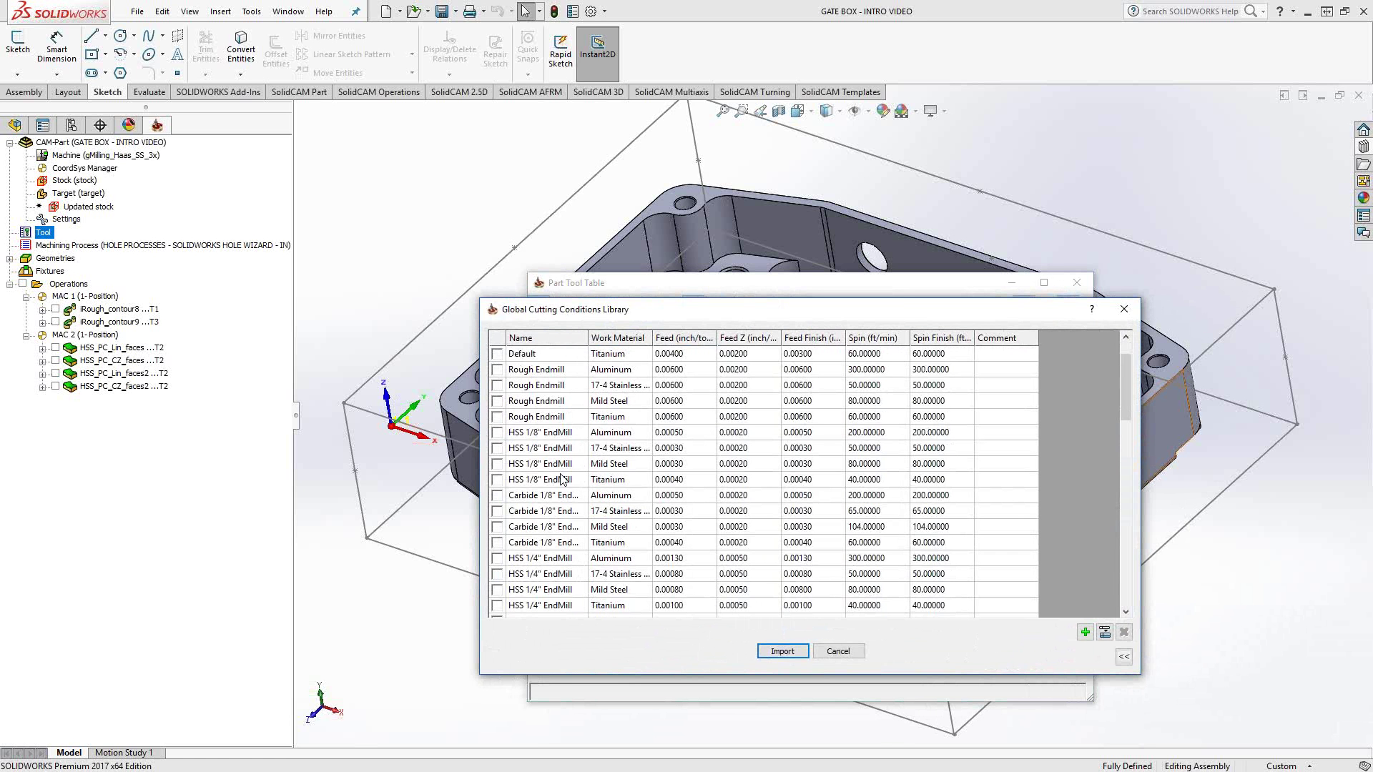
scroll(562, 479, down, 10)
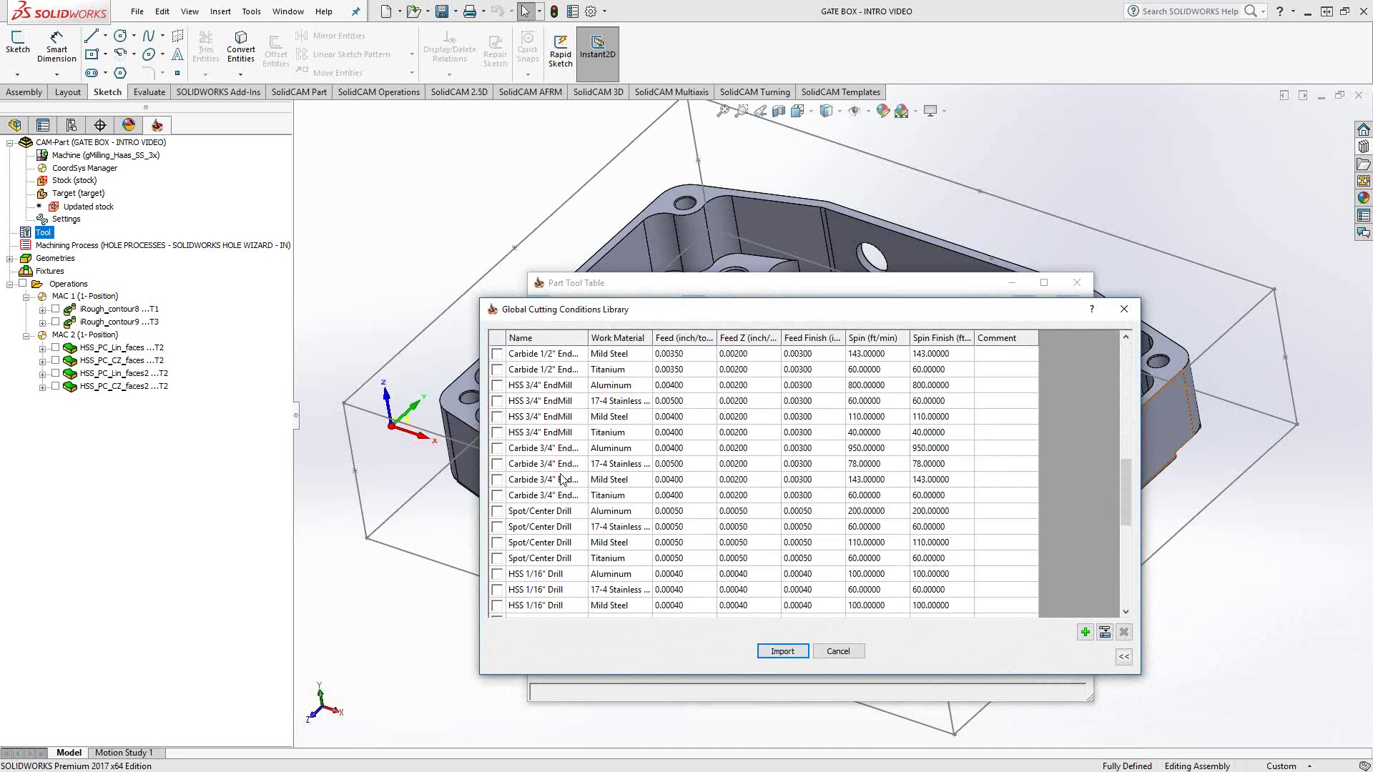
scroll(562, 479, down, 7)
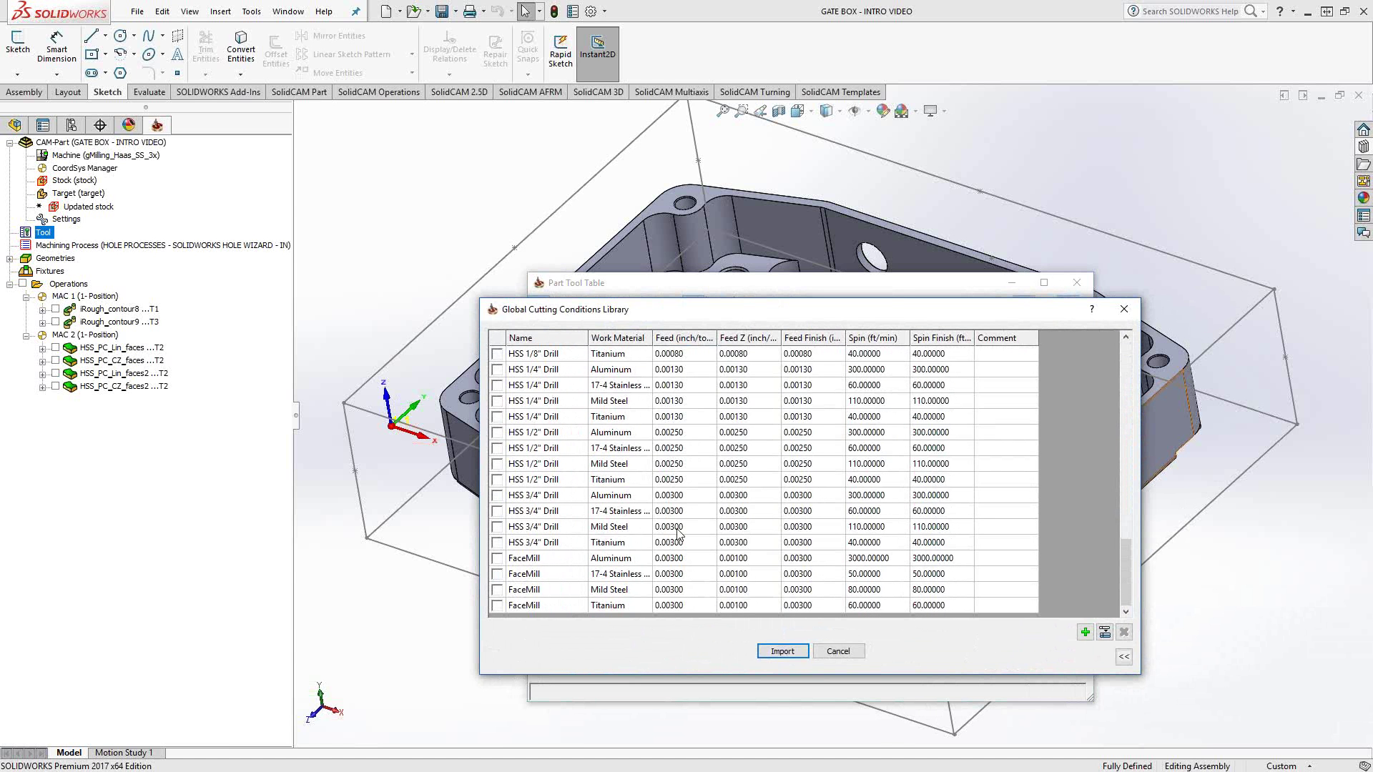
click(497, 528)
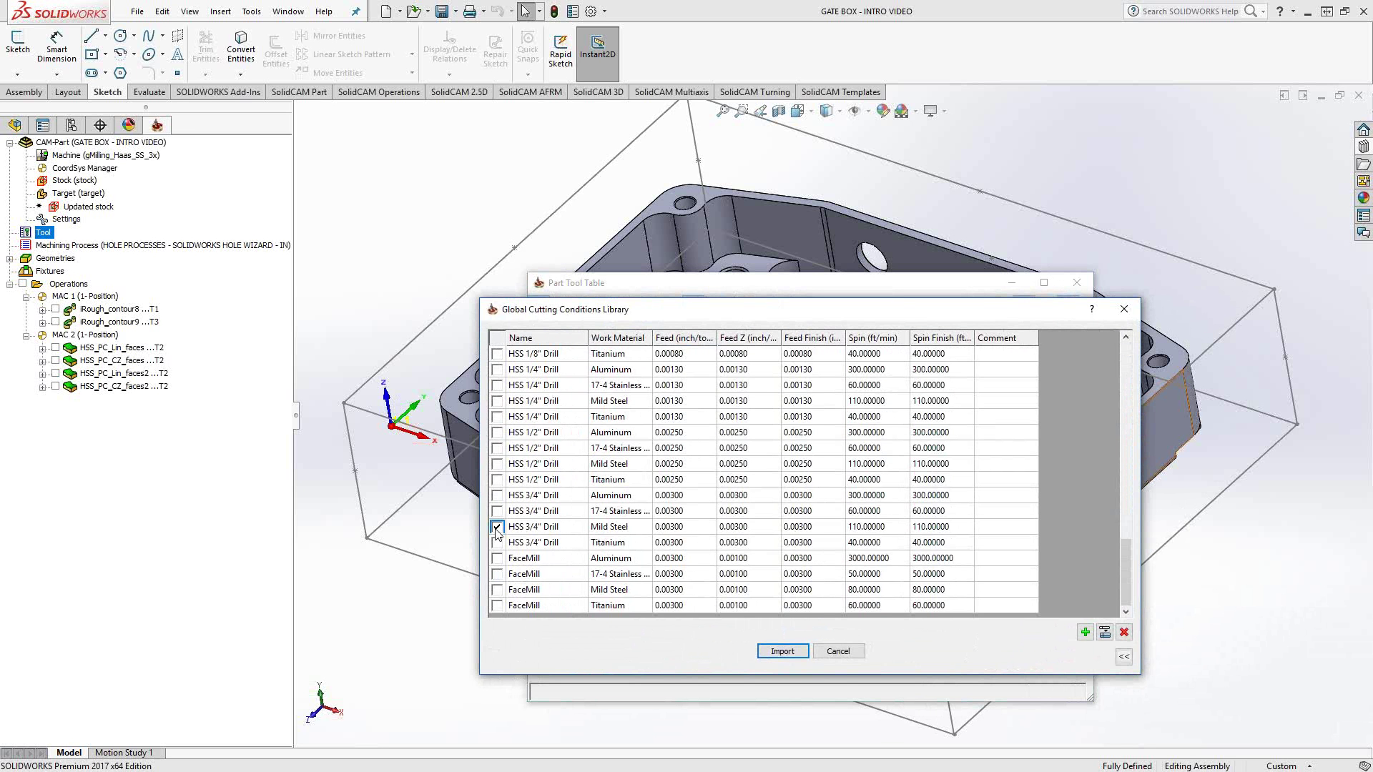
click(791, 653)
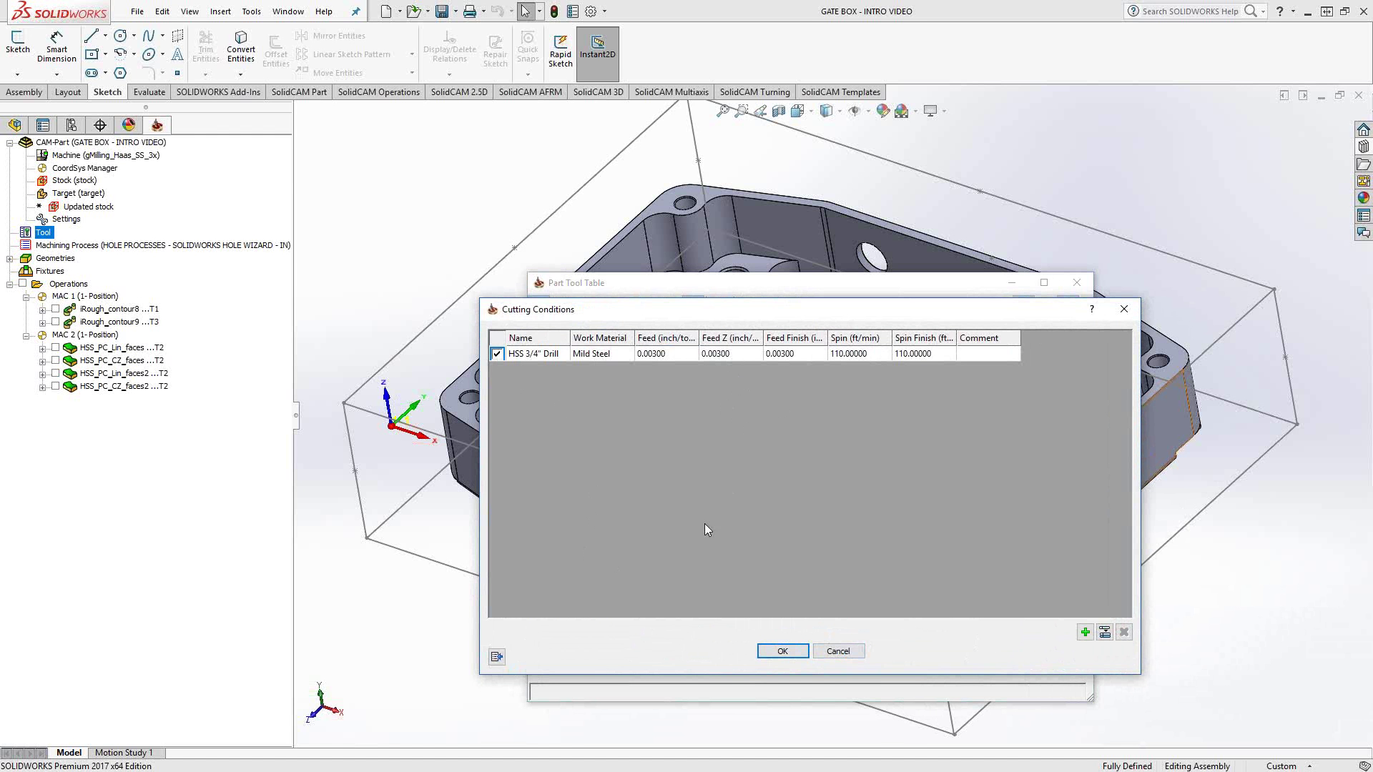
click(783, 651)
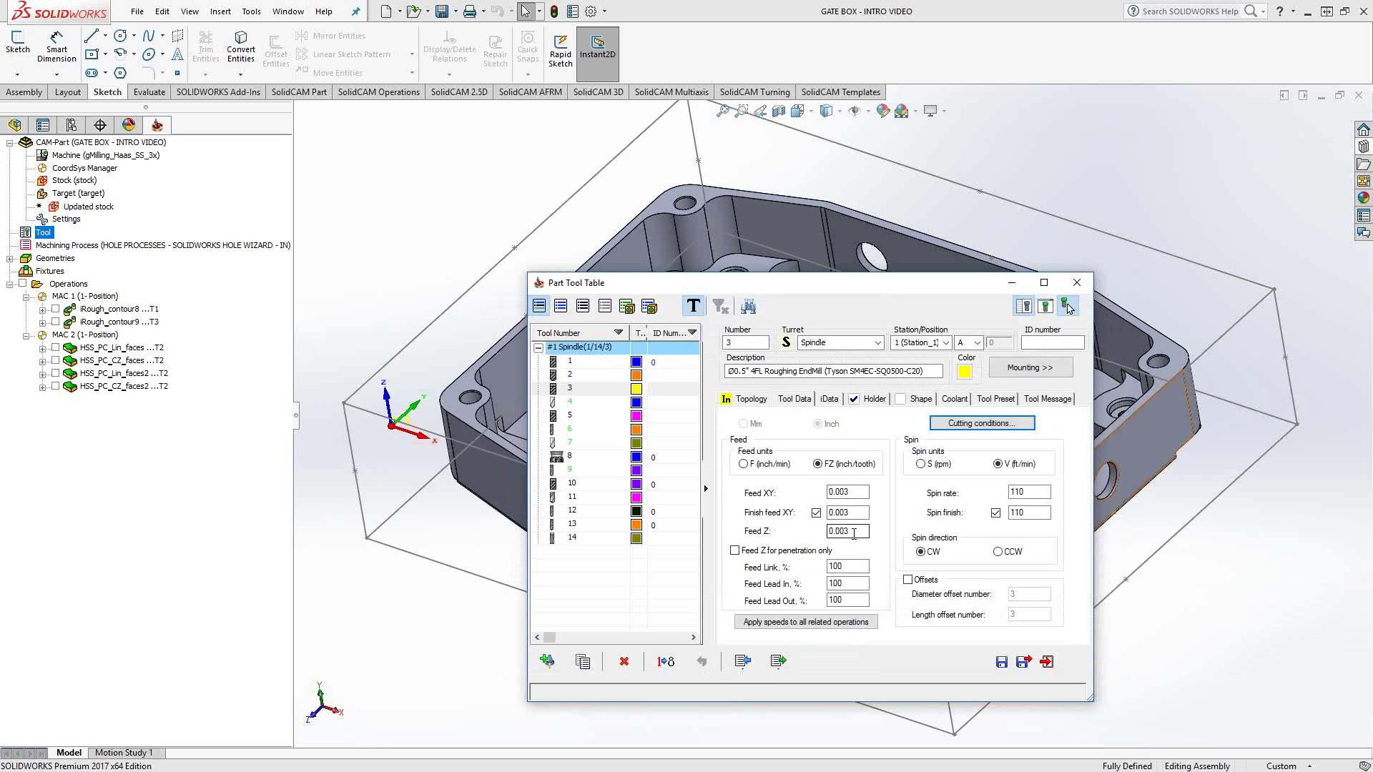
Step: Exit the part tool table and close the GATE BOX - INTRO VIDEO CAM-Part
click(1047, 662)
click(246, 564)
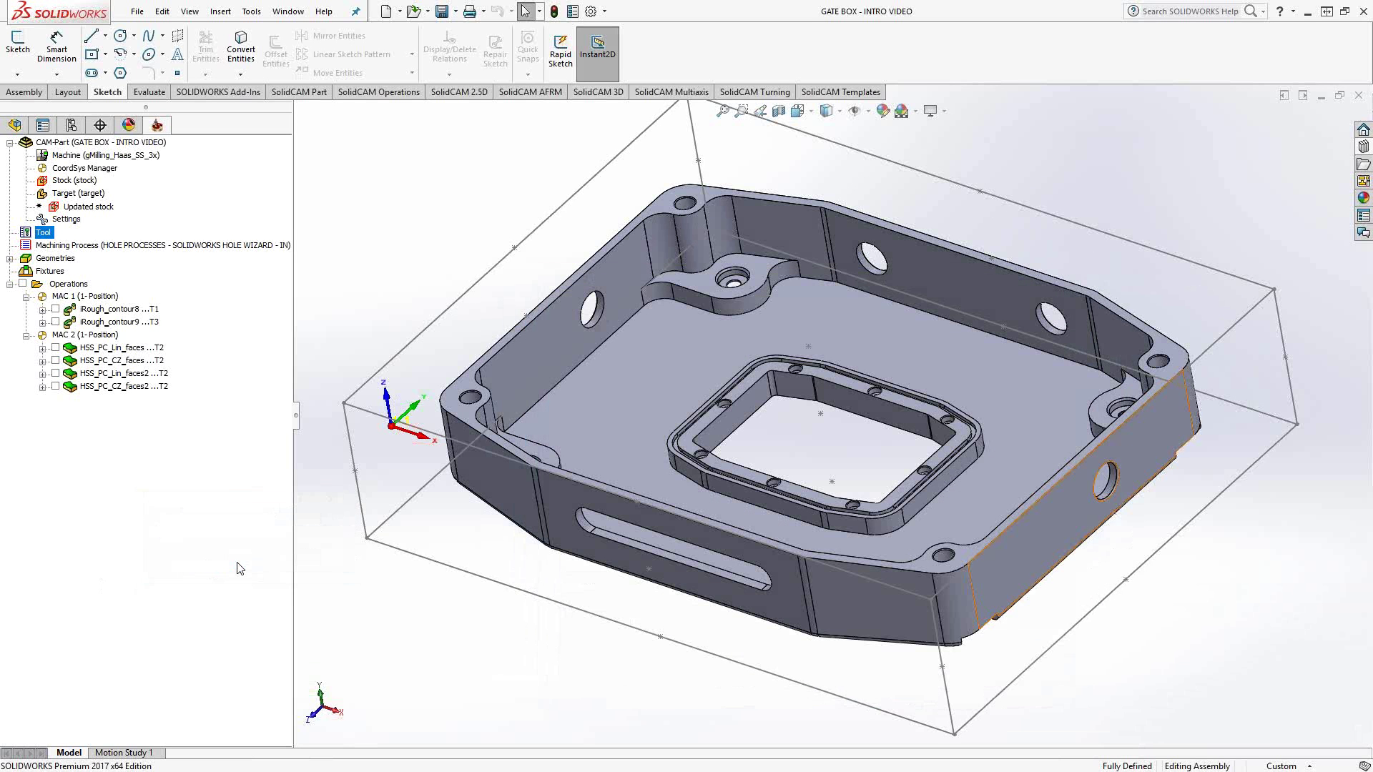
right_click(68, 143)
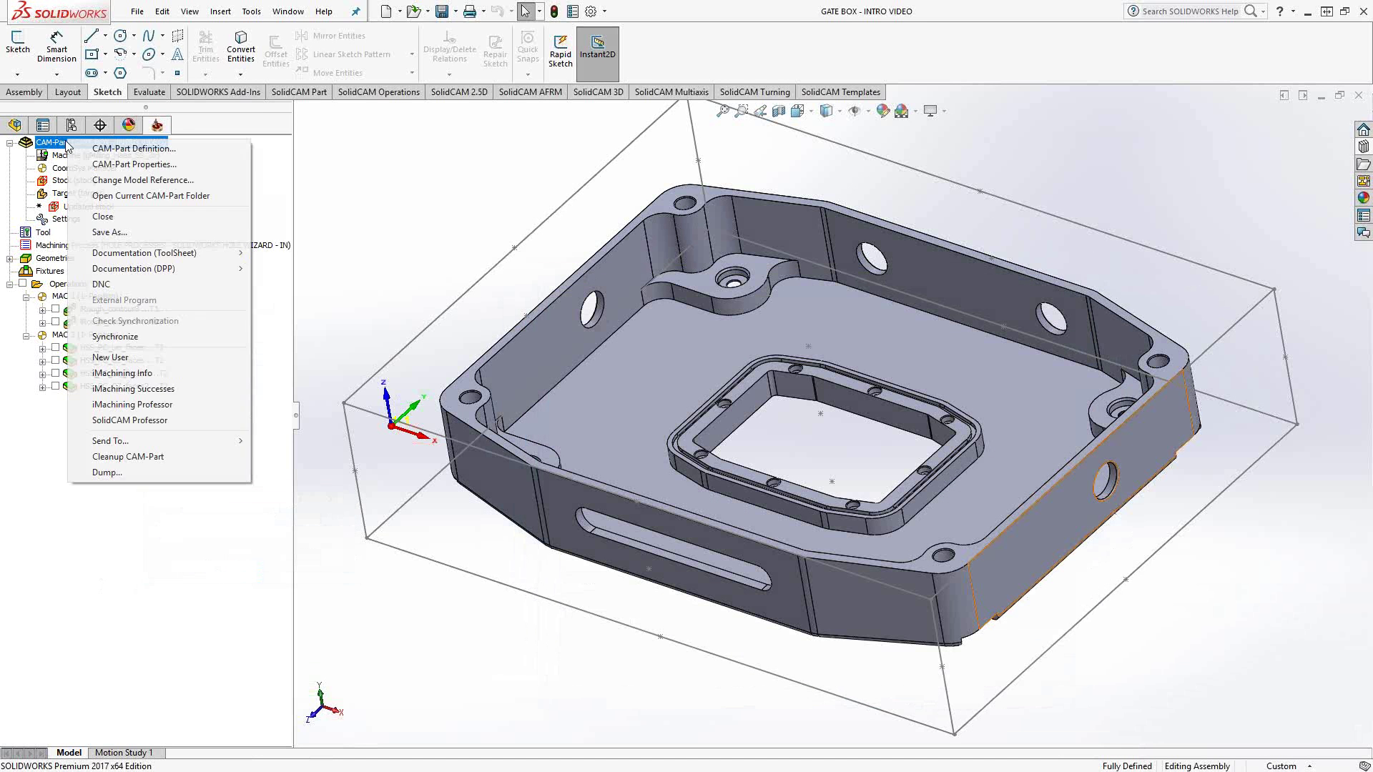
click(116, 216)
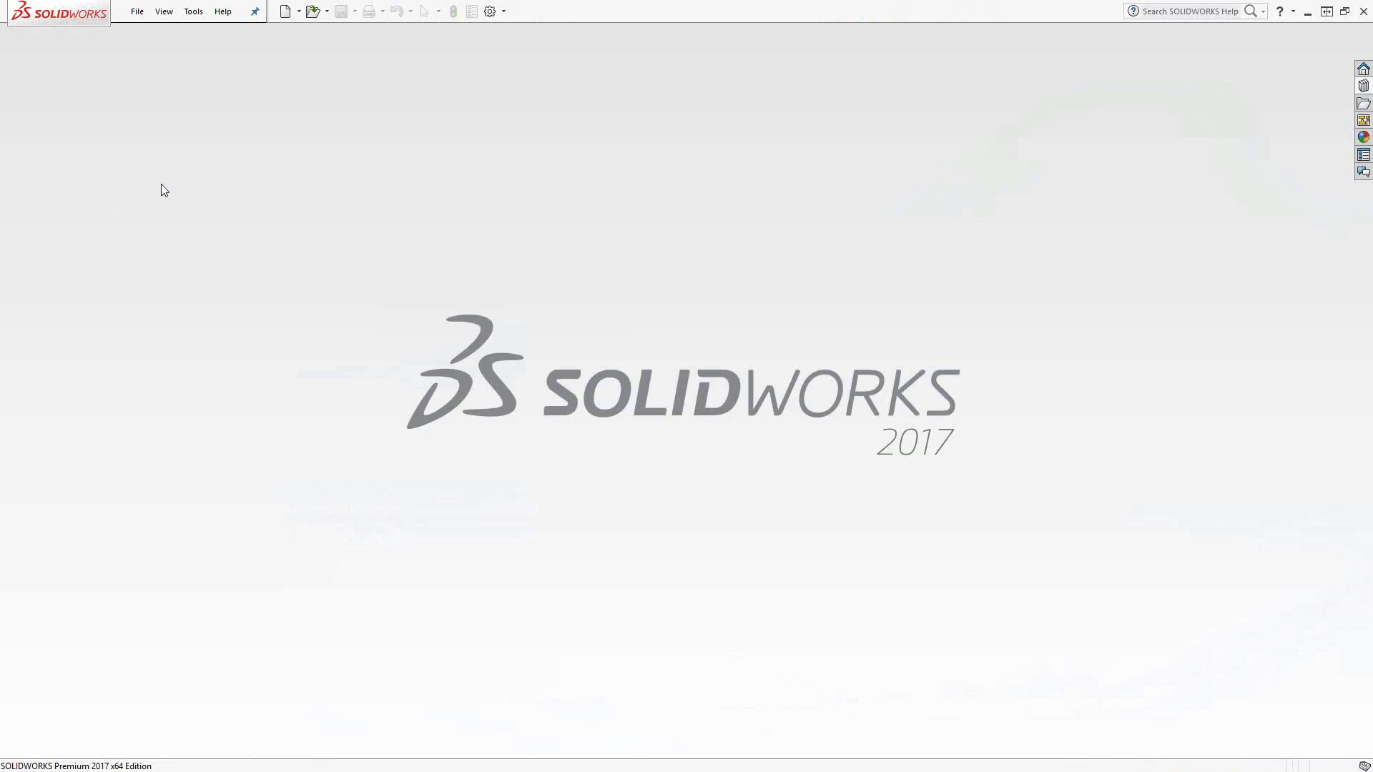
Step: Open SolidCAM's global cutting conditions library without a part loaded and examine its entries through to the end
click(193, 16)
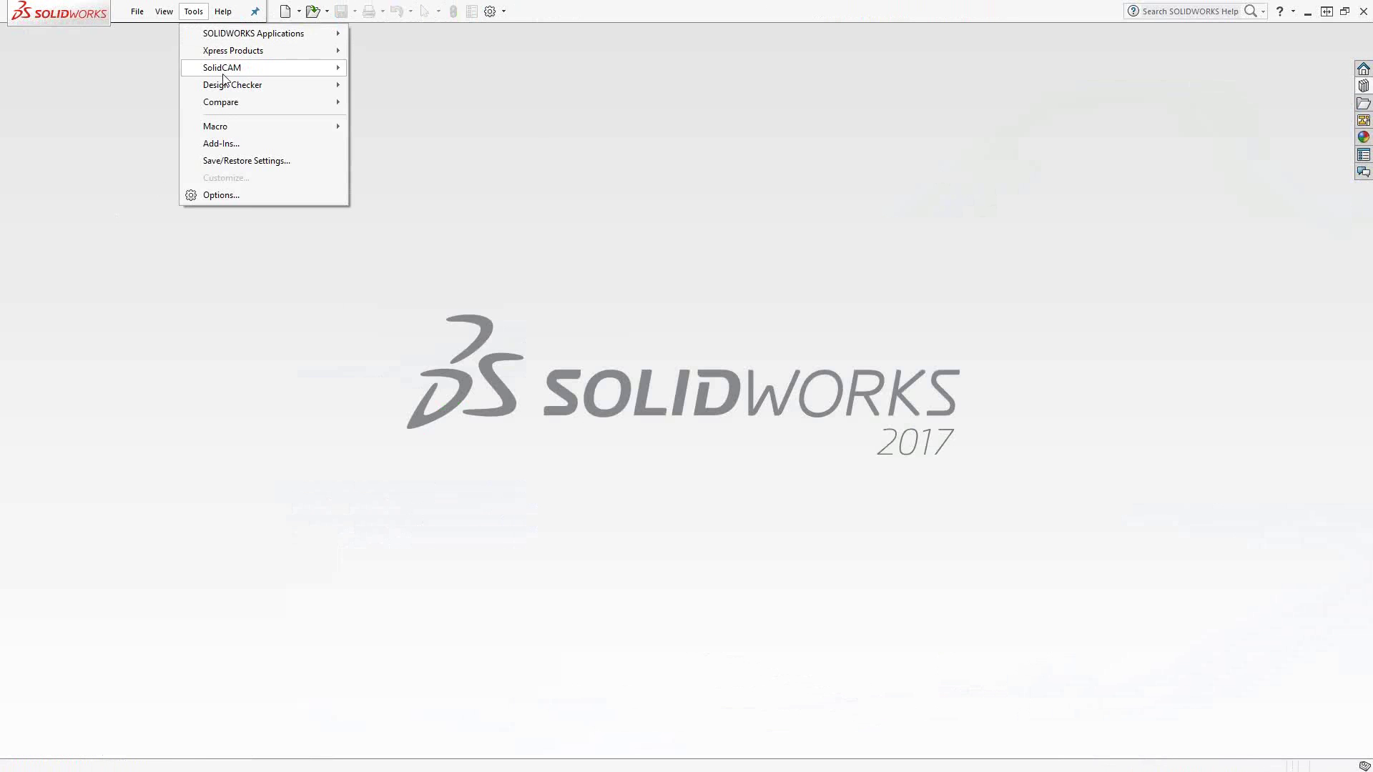
mouse_move(224, 71)
mouse_move(458, 206)
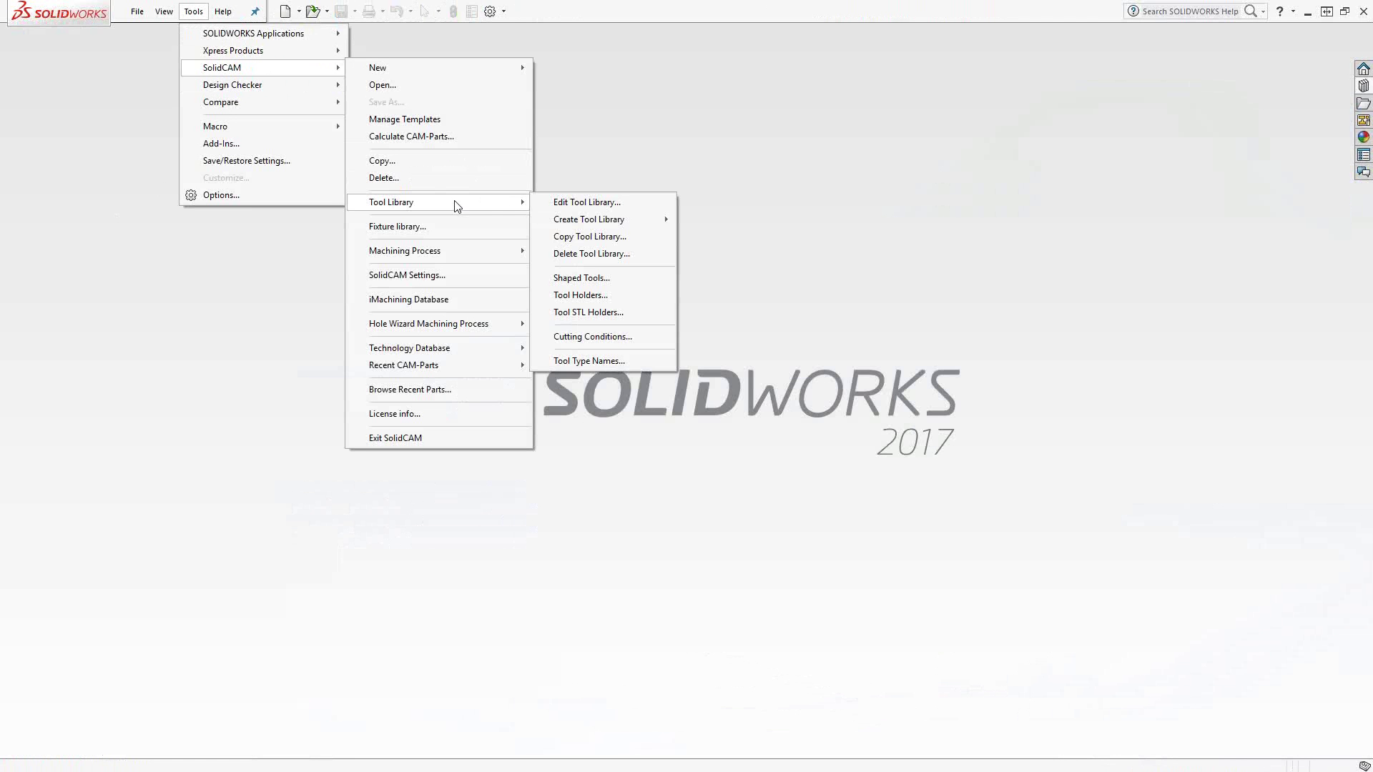
click(607, 339)
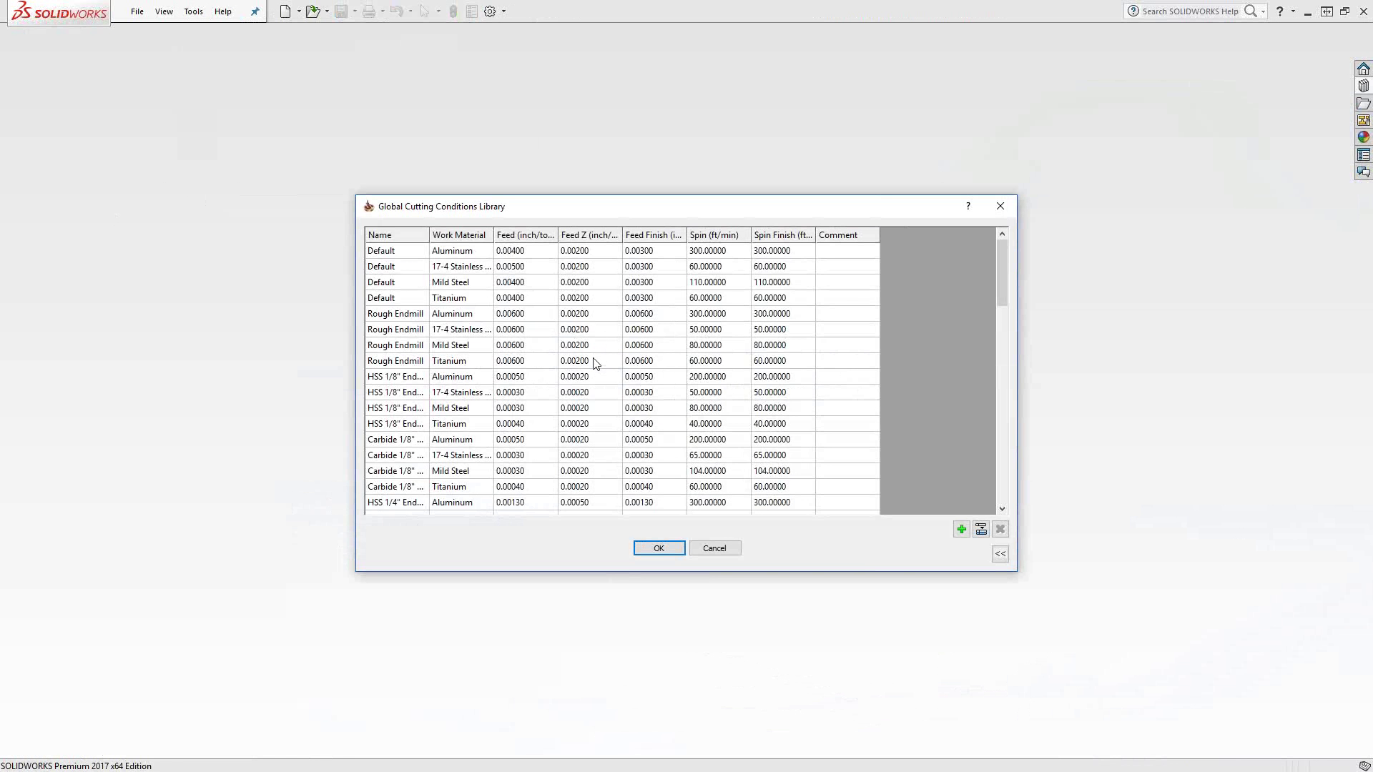
scroll(596, 363, down, 13)
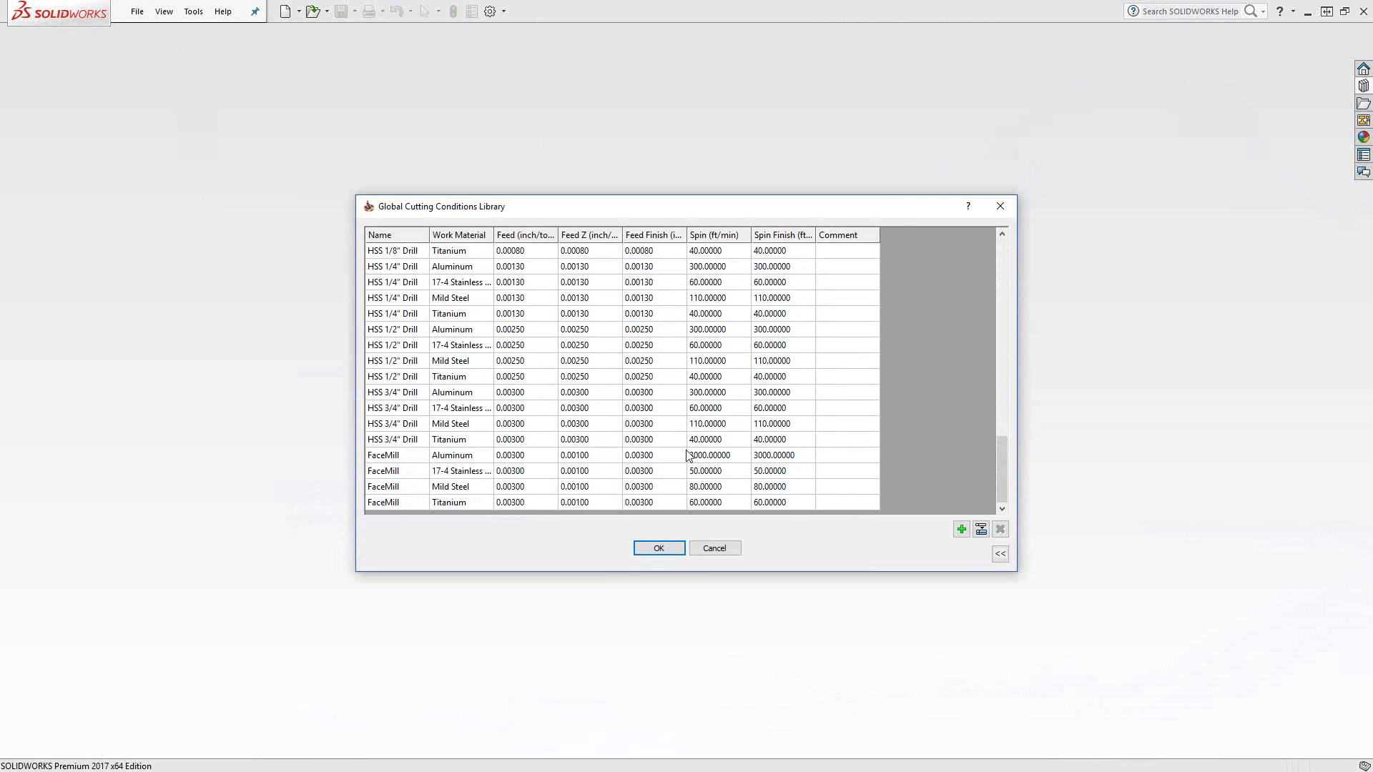
Step: Try adding a new cutting condition to the global library and editing its name, and discard the changes
click(963, 529)
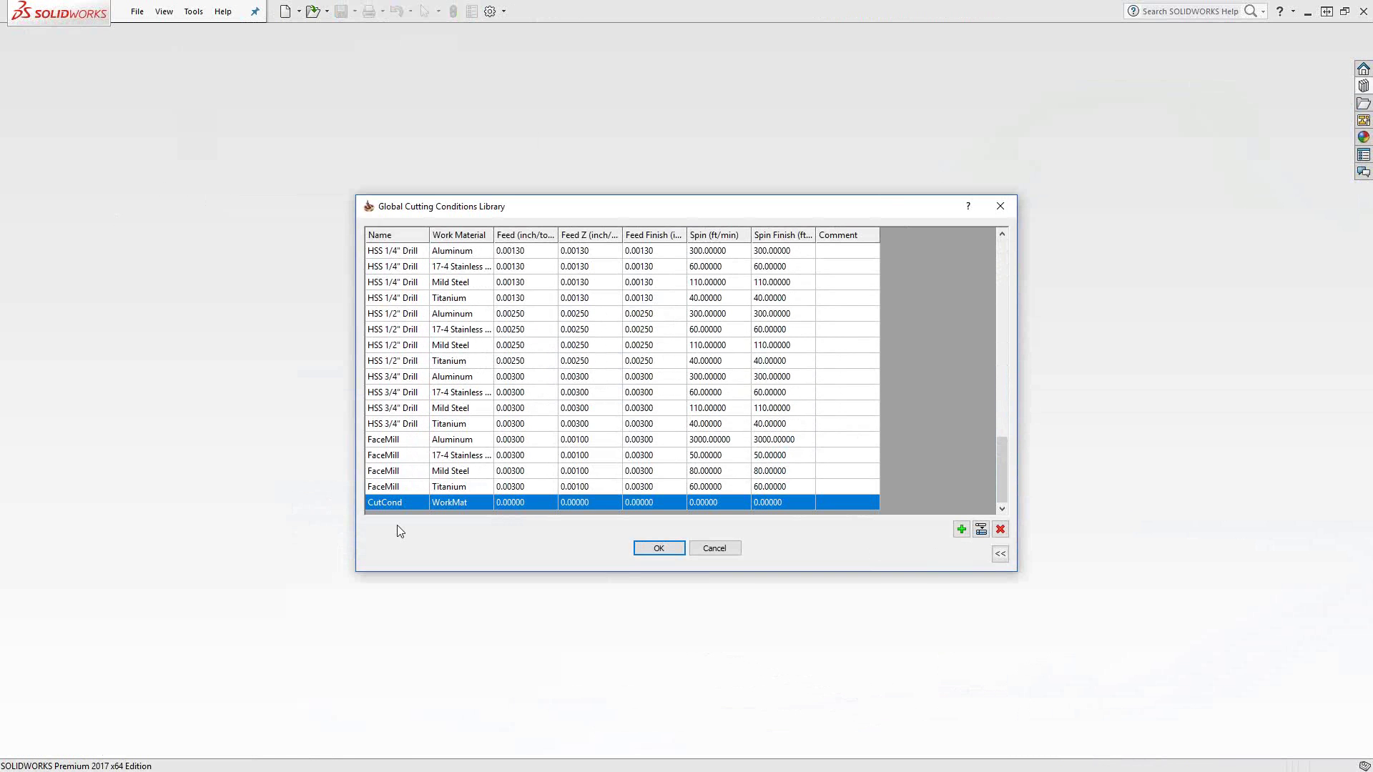
click(412, 503)
double_click(413, 503)
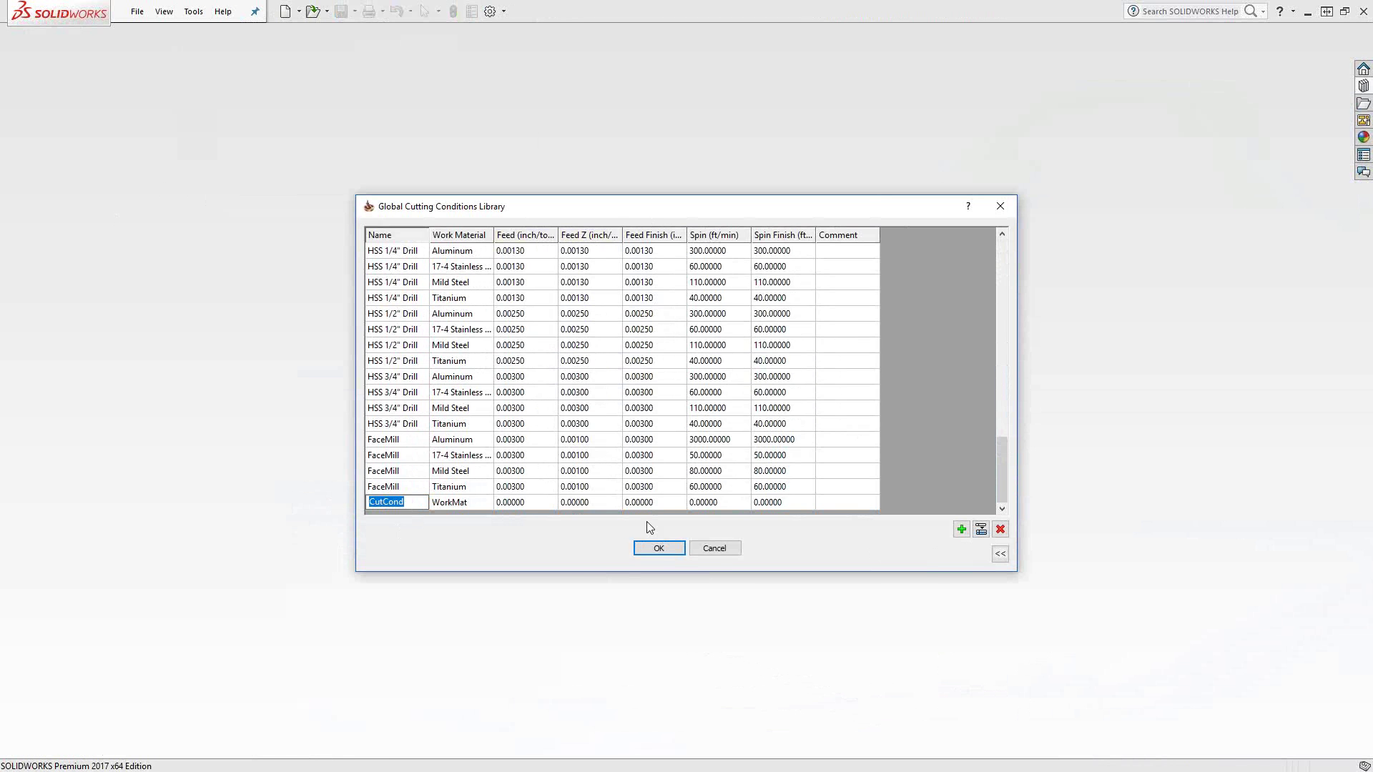
click(715, 549)
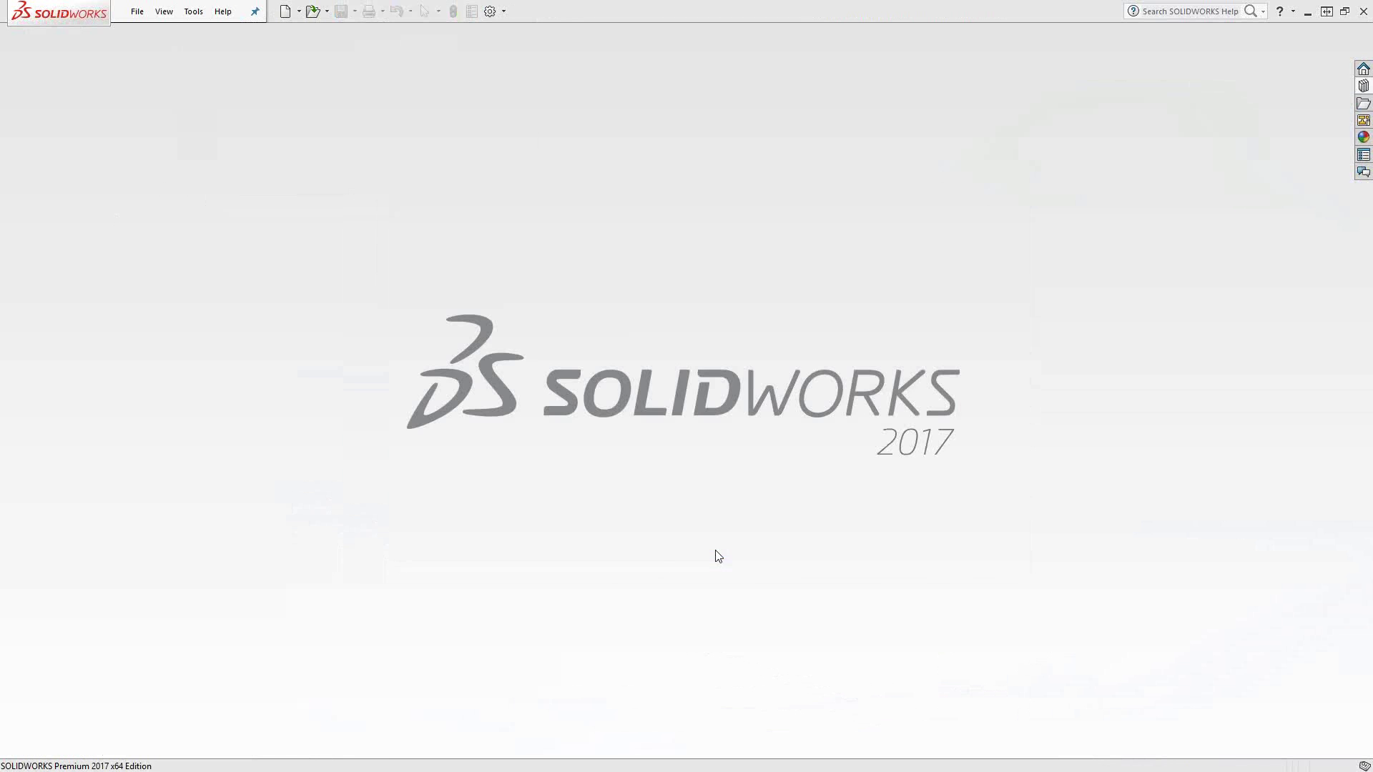